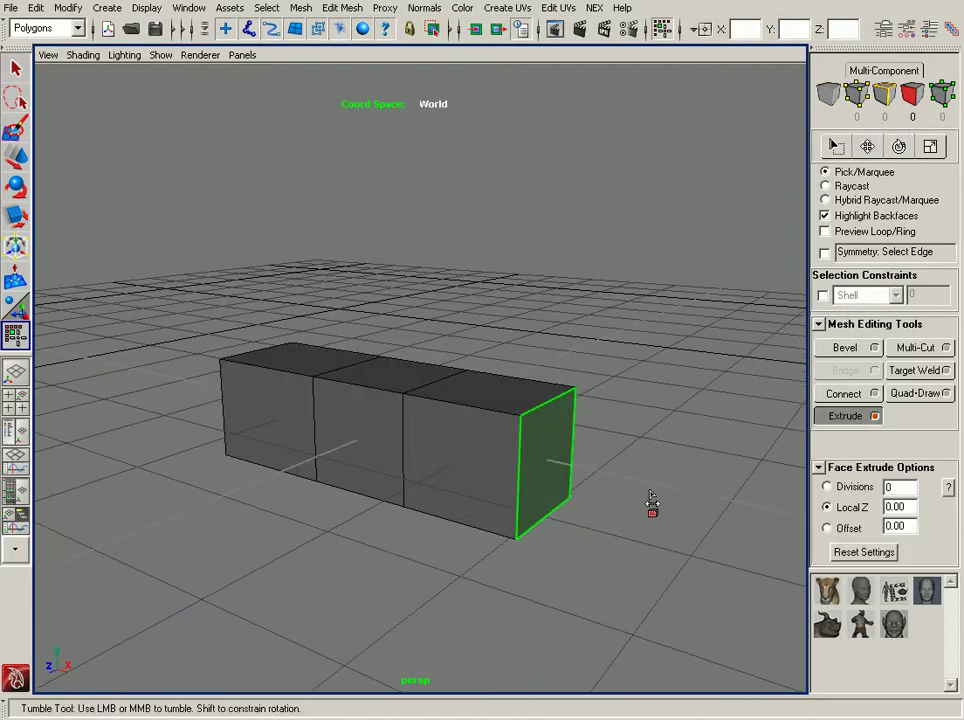
Turn on the smoothed mesh preview and extrude faces at the bar's end to lengthen and raise it, finishing with Local Z 1.40.
{"action": "key", "text": "3"}
{"action": "left_click_drag", "start_coordinate": [610, 496], "coordinate": [630, 497]}
{"action": "left_click_drag", "start_coordinate": [468, 494], "coordinate": [542, 509], "text": "alt"}
{"action": "left_click_drag", "start_coordinate": [338, 471], "coordinate": [378, 470]}
{"action": "mouse_move", "coordinate": [577, 466]}
{"action": "left_mouse_down", "text": "alt"}
{"action": "mouse_move", "coordinate": [590, 465]}
{"action": "mouse_move", "coordinate": [417, 463]}
{"action": "mouse_move", "coordinate": [565, 452]}
{"action": "left_mouse_up", "text": "alt"}
{"action": "left_click_drag", "start_coordinate": [374, 443], "coordinate": [446, 408], "text": "alt"}
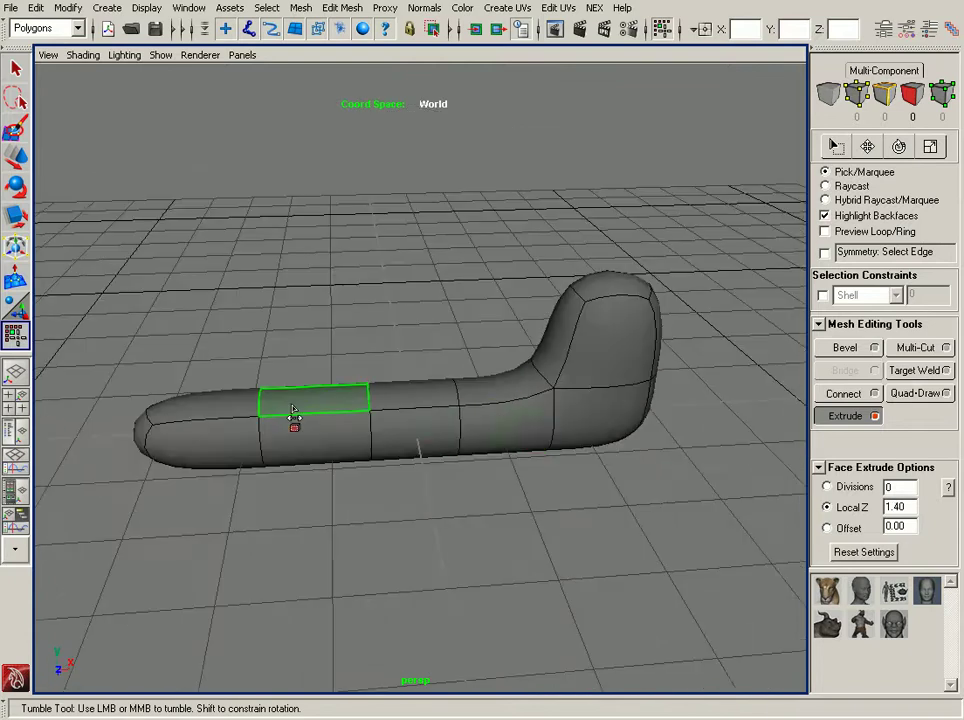
Extrude more faces of the bar, raising a block near its far end and building up the column at the other end.
{"action": "left_click_drag", "start_coordinate": [228, 400], "coordinate": [320, 388]}
{"action": "left_click_drag", "start_coordinate": [514, 358], "coordinate": [508, 398], "text": "alt"}
{"action": "left_click_drag", "start_coordinate": [606, 321], "coordinate": [737, 273]}
{"action": "left_click_drag", "start_coordinate": [688, 350], "coordinate": [571, 312], "text": "alt"}
{"action": "left_click_drag", "start_coordinate": [608, 403], "coordinate": [549, 405]}
Return to the unsmoothed display and extrude vertices along the bar's side edge into diamond-shaped face groups.
{"action": "left_click_drag", "start_coordinate": [632, 457], "coordinate": [389, 469], "text": "alt"}
{"action": "key", "text": "1"}
{"action": "middle_click_drag", "start_coordinate": [389, 469], "coordinate": [373, 389], "text": "alt"}
{"action": "right_click_drag", "start_coordinate": [373, 389], "coordinate": [641, 432], "text": "alt"}
{"action": "left_click_drag", "start_coordinate": [710, 438], "coordinate": [500, 456], "text": "alt"}
{"action": "right_click_drag", "start_coordinate": [567, 440], "coordinate": [389, 389], "text": "alt"}
{"action": "left_click_drag", "start_coordinate": [389, 389], "coordinate": [433, 364], "text": "alt"}
{"action": "left_click_drag", "start_coordinate": [331, 390], "coordinate": [477, 385]}
{"action": "left_click_drag", "start_coordinate": [451, 366], "coordinate": [400, 392], "text": "alt"}
{"action": "left_click_drag", "start_coordinate": [316, 410], "coordinate": [307, 392], "text": "alt"}
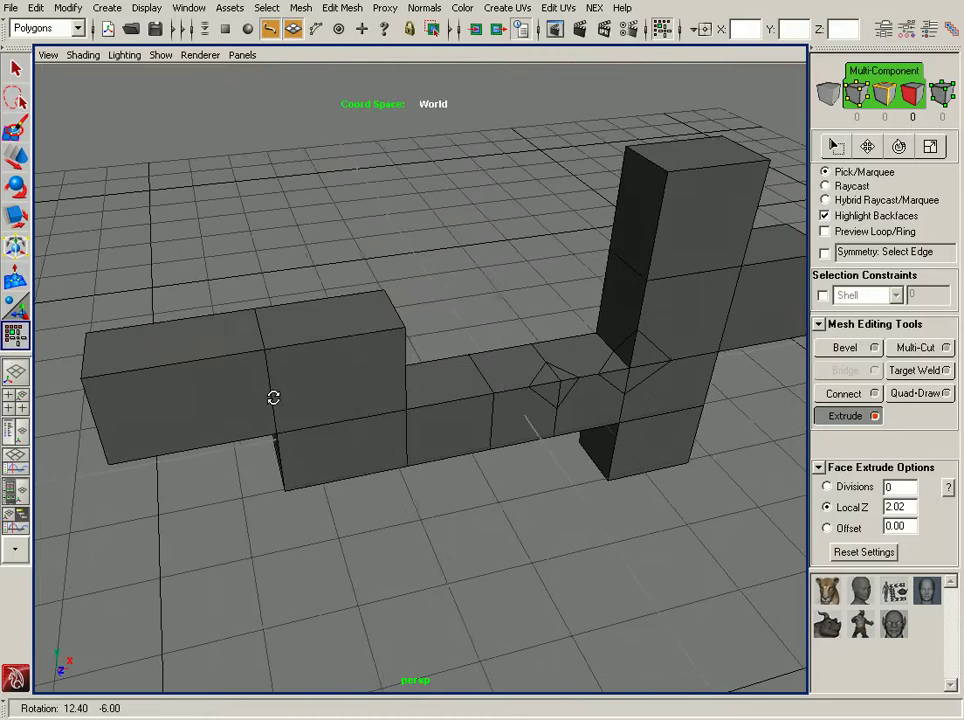
Extrude edges from the top of the column into a thin flap that extends outward and turns sideways.
{"action": "right_click_drag", "start_coordinate": [572, 362], "coordinate": [334, 269], "text": "alt"}
{"action": "middle_click_drag", "start_coordinate": [334, 269], "coordinate": [280, 312], "text": "alt"}
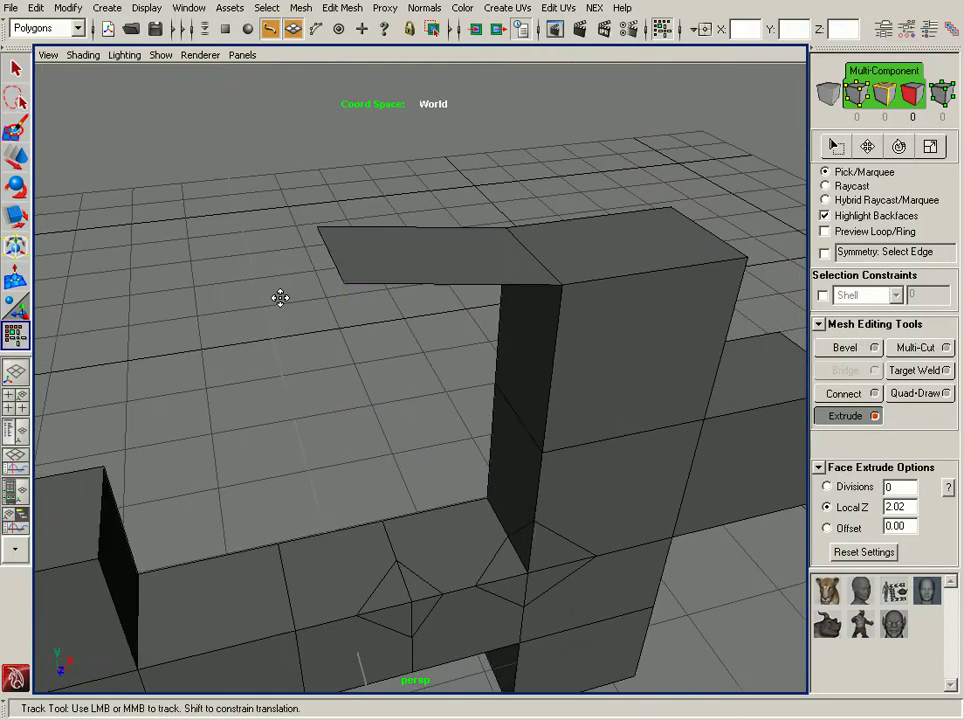
{"action": "left_click_drag", "start_coordinate": [280, 312], "coordinate": [327, 276], "text": "alt"}
{"action": "left_click_drag", "start_coordinate": [238, 229], "coordinate": [545, 143], "text": "alt"}
{"action": "right_click_drag", "start_coordinate": [545, 143], "coordinate": [425, 225], "text": "alt"}
{"action": "left_click_drag", "start_coordinate": [425, 225], "coordinate": [503, 198], "text": "alt"}
{"action": "right_click_drag", "start_coordinate": [503, 198], "coordinate": [395, 192], "text": "alt"}
{"action": "left_click_drag", "start_coordinate": [395, 192], "coordinate": [497, 381], "text": "alt"}
{"action": "right_click_drag", "start_coordinate": [497, 381], "coordinate": [596, 400], "text": "alt"}
Select the column's two stacked side faces and the end face of the adjoining arm, and turn on the smoothed preview.
{"action": "left_click", "coordinate": [581, 385]}
{"action": "left_click", "coordinate": [565, 387]}
{"action": "left_click_drag", "start_coordinate": [580, 470], "coordinate": [523, 426], "text": "alt"}
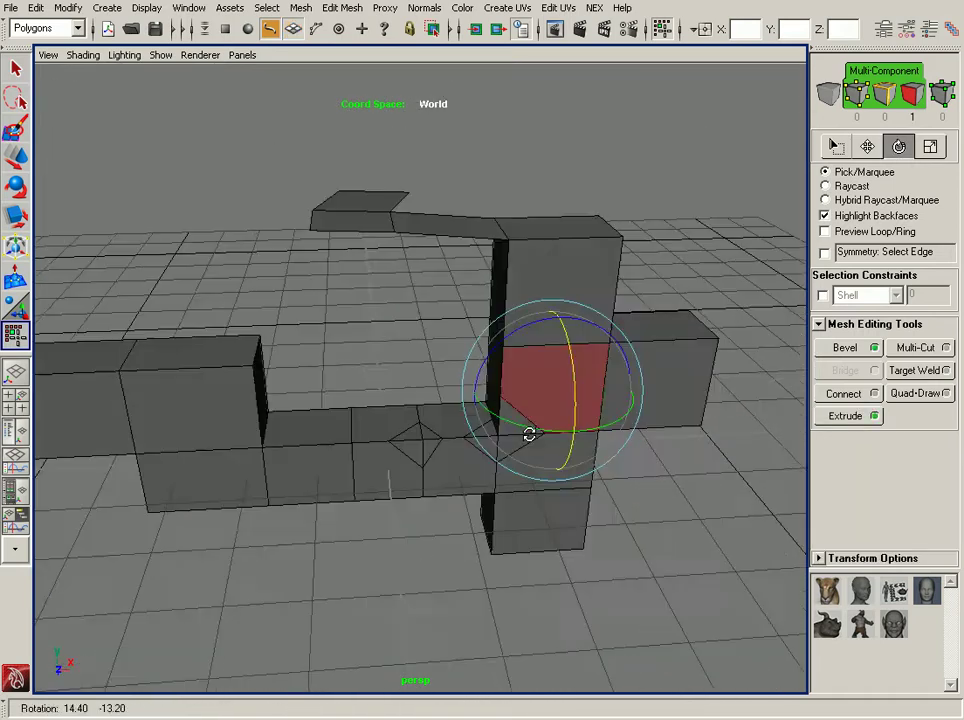
{"action": "right_click_drag", "start_coordinate": [523, 426], "coordinate": [645, 439], "text": "alt"}
{"action": "left_click_drag", "start_coordinate": [645, 439], "coordinate": [560, 438], "text": "alt"}
{"action": "middle_click_drag", "start_coordinate": [560, 438], "coordinate": [437, 338], "text": "alt"}
{"action": "right_click_drag", "start_coordinate": [437, 338], "coordinate": [437, 434], "text": "alt"}
{"action": "left_click", "coordinate": [437, 434], "text": "shift"}
{"action": "left_click_drag", "start_coordinate": [678, 357], "coordinate": [570, 372], "text": "alt"}
{"action": "right_click_drag", "start_coordinate": [570, 372], "coordinate": [452, 381], "text": "alt"}
{"action": "left_click_drag", "start_coordinate": [452, 381], "coordinate": [535, 350], "text": "alt"}
{"action": "right_click_drag", "start_coordinate": [535, 350], "coordinate": [478, 430], "text": "alt"}
{"action": "key", "text": "3"}
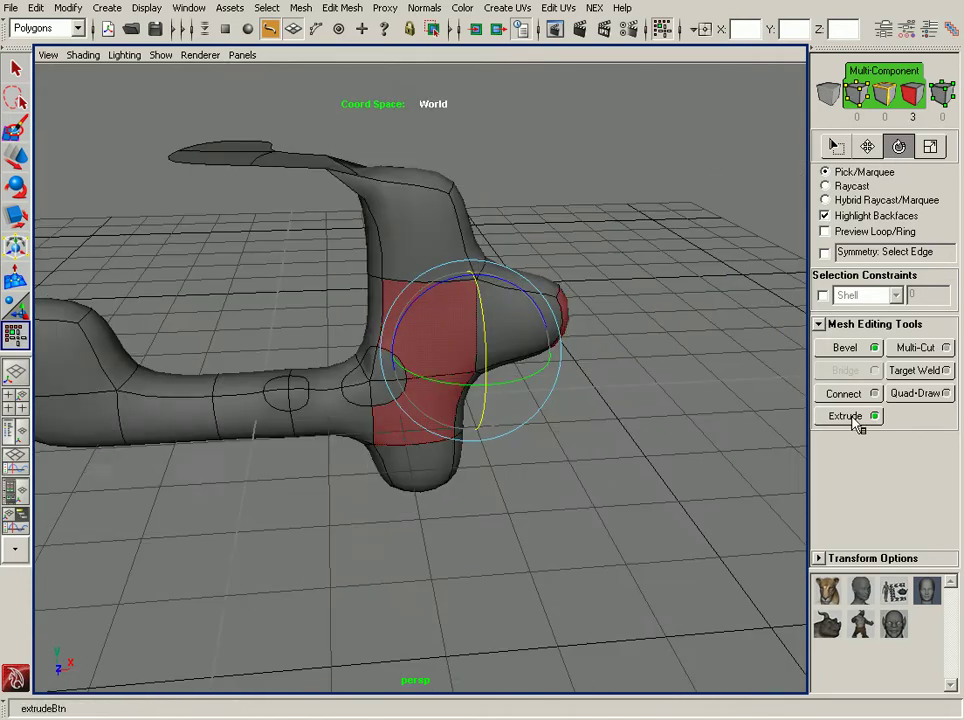
{"action": "left_click_drag", "start_coordinate": [645, 320], "coordinate": [547, 430], "text": "alt"}
{"action": "right_click_drag", "start_coordinate": [547, 430], "coordinate": [690, 440], "text": "alt"}
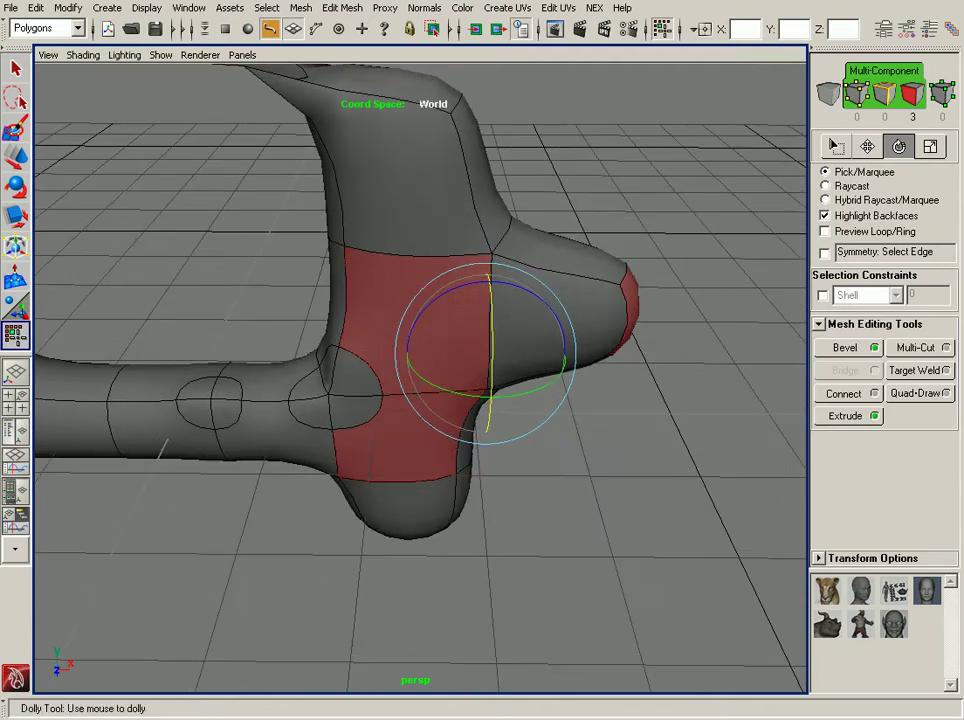
Extrude the three selected faces interactively to a Local Z of 3.05.
{"action": "left_click", "coordinate": [852, 418]}
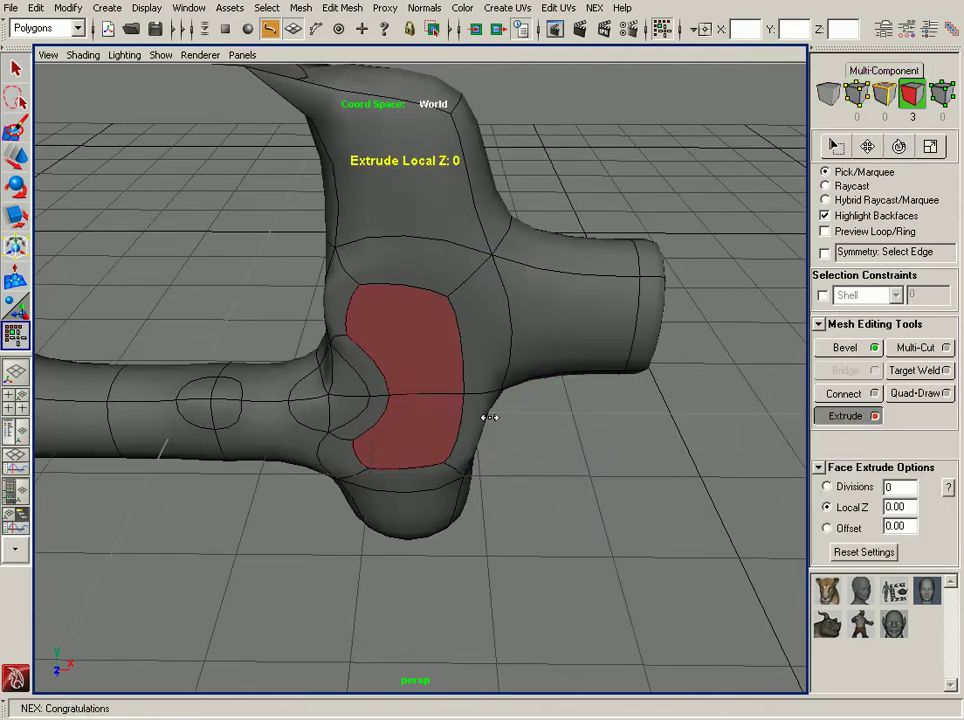
{"action": "left_click_drag", "start_coordinate": [501, 469], "coordinate": [366, 354], "text": "alt"}
{"action": "left_click_drag", "start_coordinate": [430, 408], "coordinate": [477, 173]}
{"action": "right_click_drag", "start_coordinate": [545, 386], "coordinate": [479, 292], "text": "alt"}
{"action": "left_click_drag", "start_coordinate": [479, 292], "coordinate": [466, 208]}
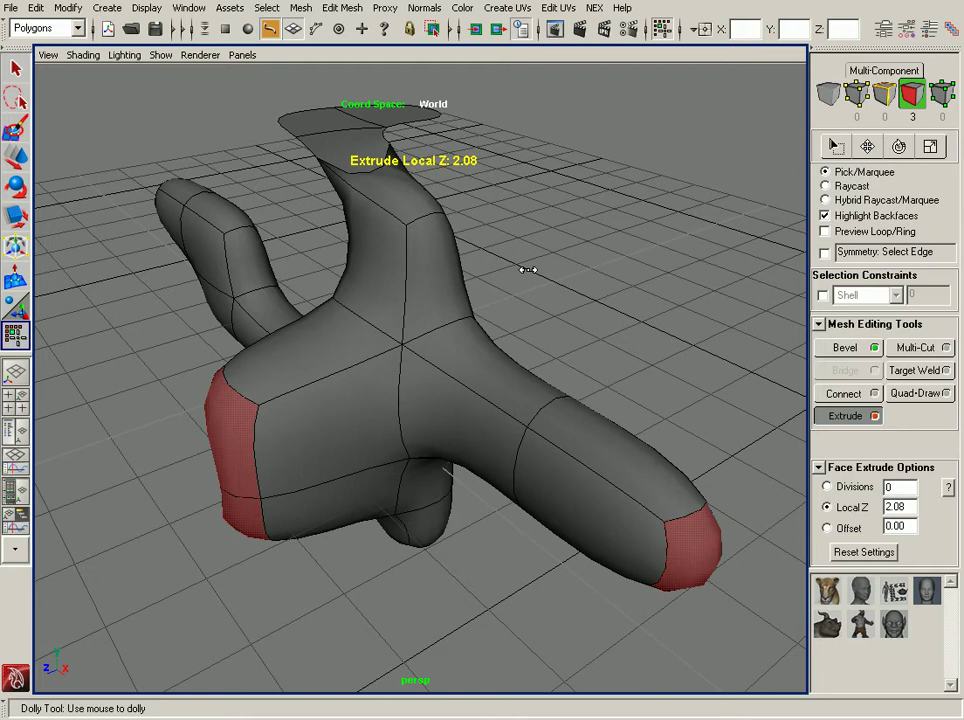
{"action": "left_click_drag", "start_coordinate": [558, 264], "coordinate": [361, 220], "text": "alt"}
{"action": "left_click_drag", "start_coordinate": [361, 225], "coordinate": [424, 214]}
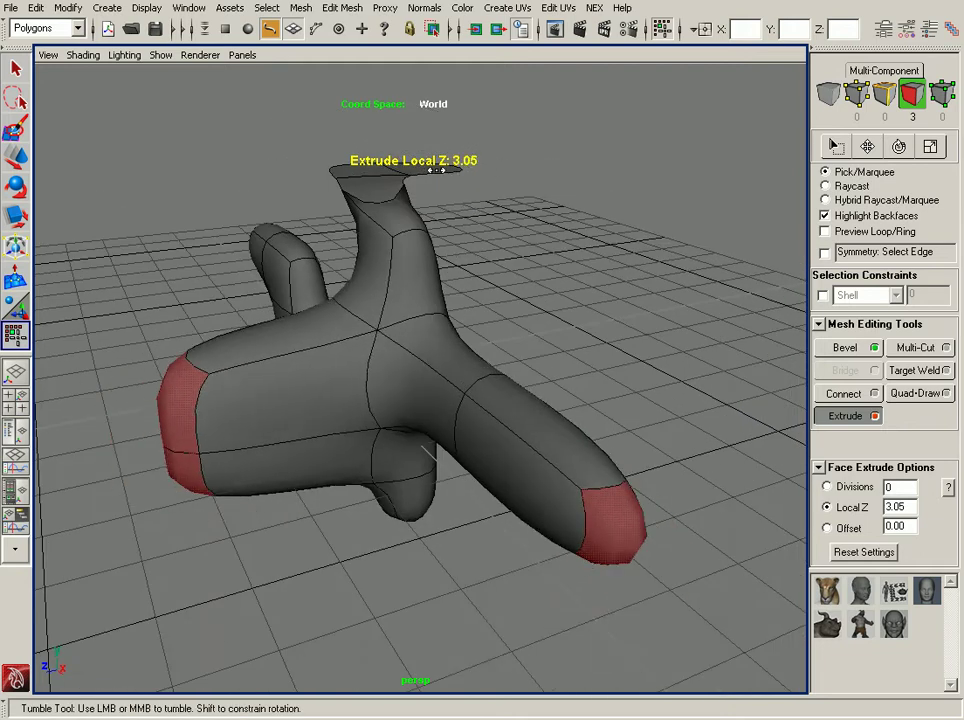
Set the face extrusion's Local Z to 5.
{"action": "middle_click_drag", "start_coordinate": [512, 266], "coordinate": [546, 311], "text": "alt"}
{"action": "right_click_drag", "start_coordinate": [546, 311], "coordinate": [520, 306], "text": "alt"}
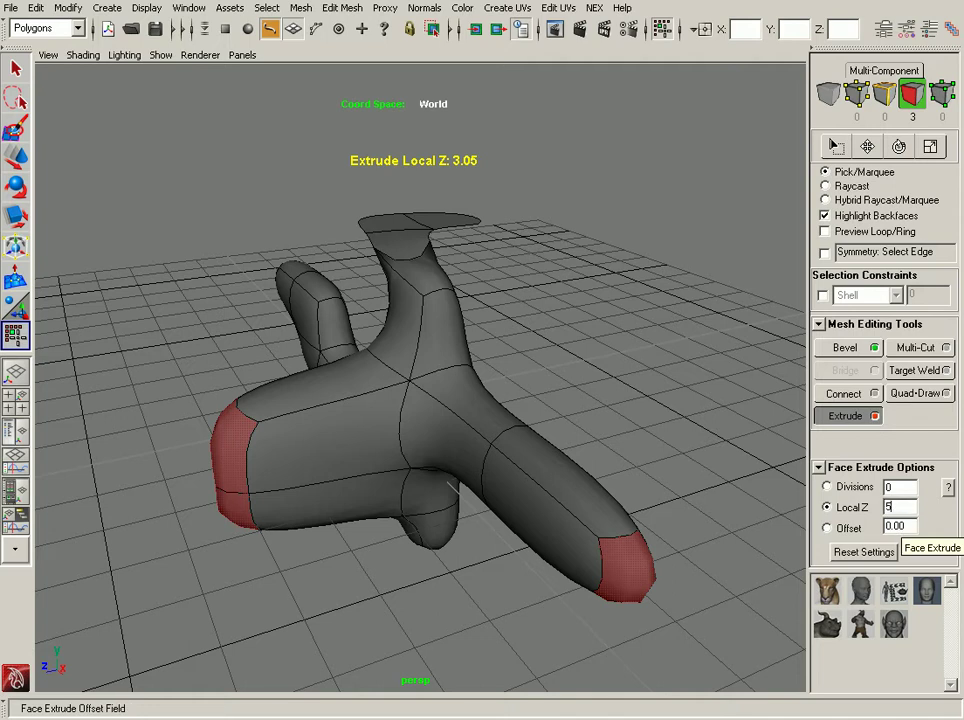
{"action": "key", "text": "Return"}
{"action": "left_click_drag", "start_coordinate": [609, 441], "coordinate": [470, 445], "text": "alt"}
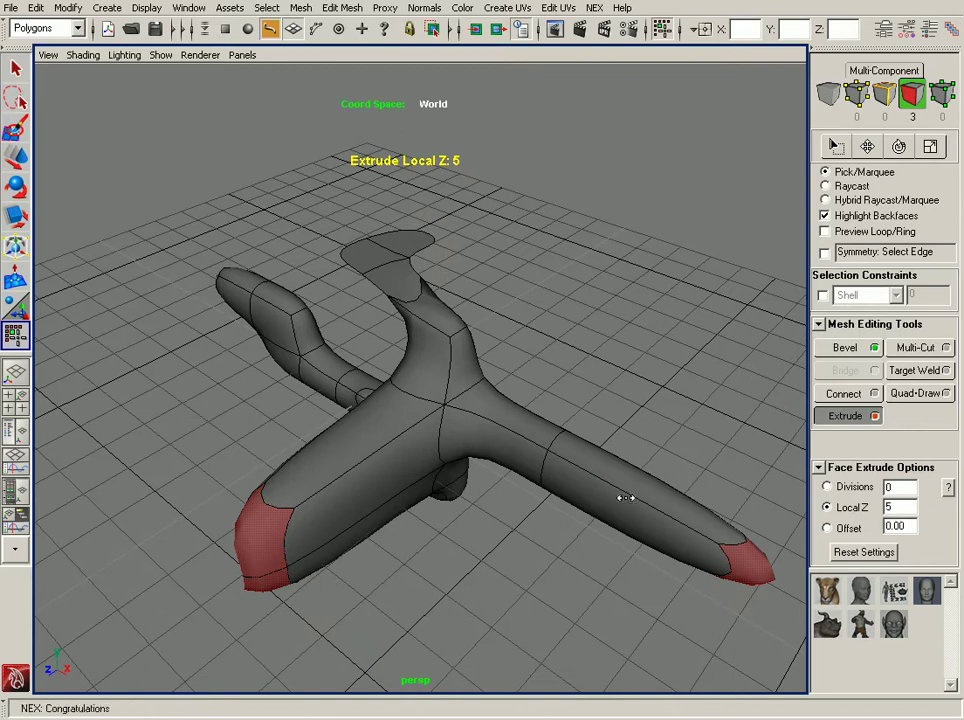
Reduce the face extrusion's Local Z interactively to 1.17.
{"action": "left_click_drag", "start_coordinate": [669, 459], "coordinate": [504, 457]}
{"action": "left_click_drag", "start_coordinate": [506, 459], "coordinate": [444, 412], "text": "alt"}
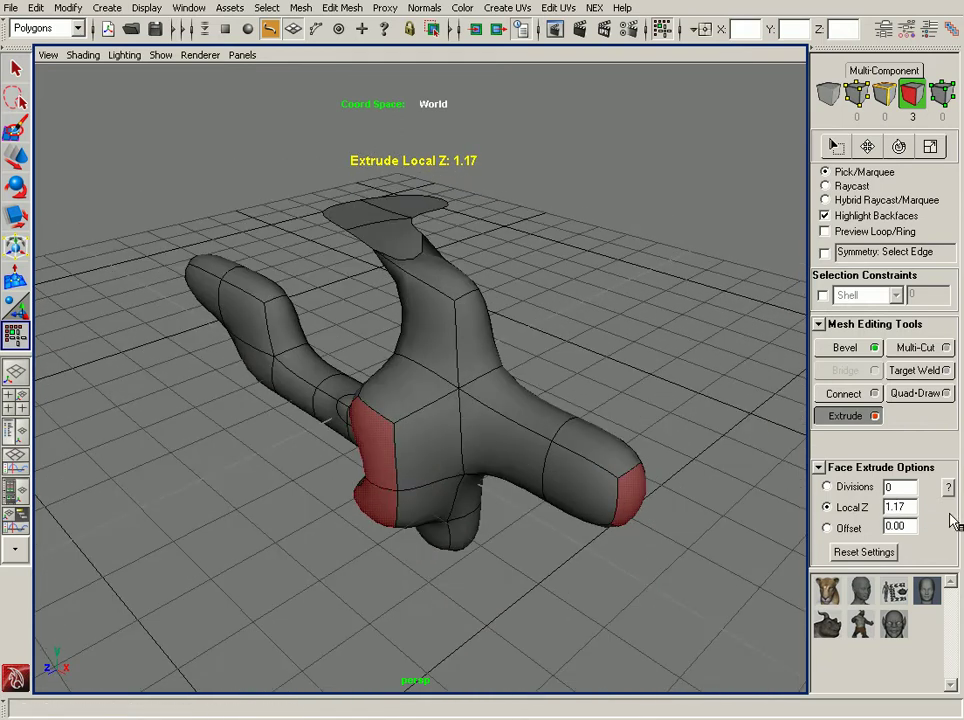
{"action": "left_click_drag", "start_coordinate": [592, 476], "coordinate": [622, 434], "text": "alt"}
{"action": "right_click_drag", "start_coordinate": [622, 434], "coordinate": [672, 440], "text": "alt"}
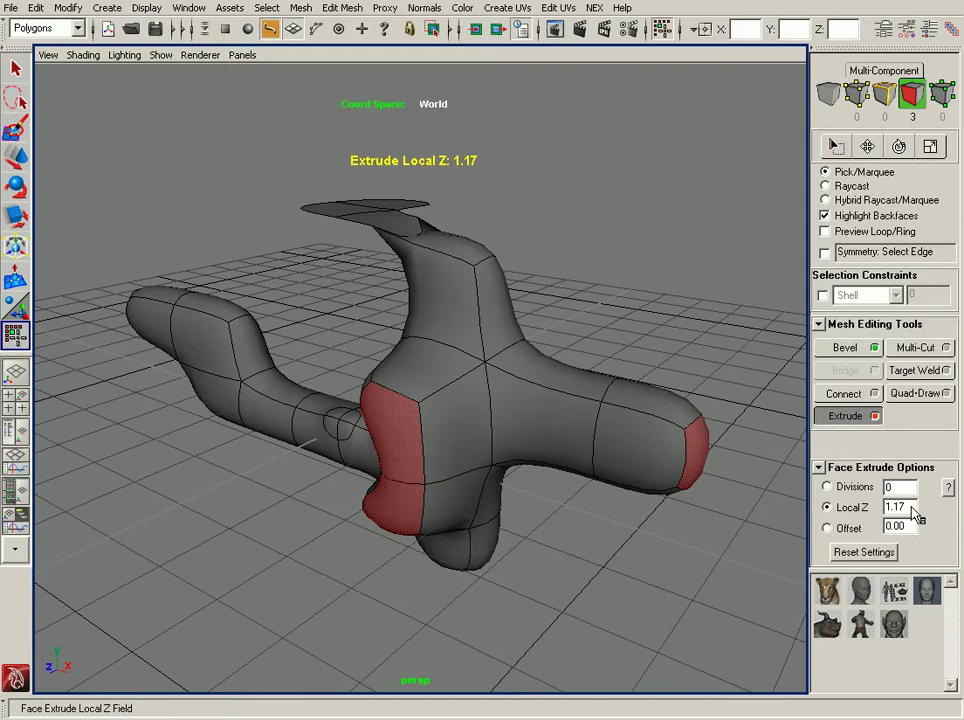
{"action": "left_click_drag", "start_coordinate": [650, 365], "coordinate": [606, 442], "text": "alt"}
{"action": "right_click_drag", "start_coordinate": [606, 442], "coordinate": [628, 430], "text": "alt"}
{"action": "left_click_drag", "start_coordinate": [547, 416], "coordinate": [462, 387], "text": "alt"}
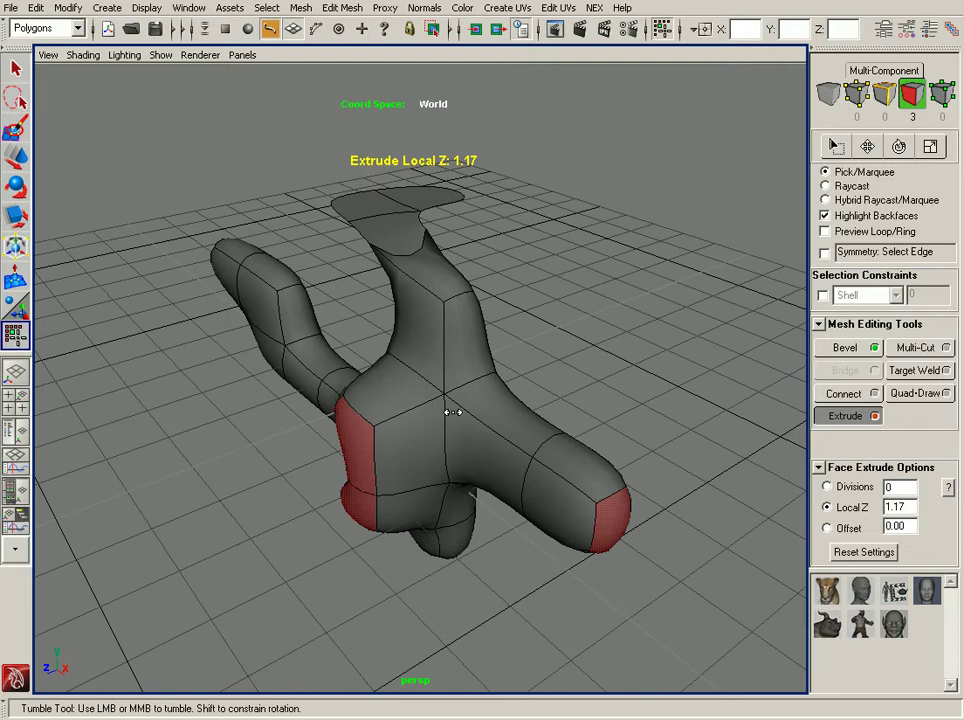
Switch the interactive extrude control to Divisions and set 2 divisions on the extruded faces.
{"action": "right_click", "coordinate": [452, 412]}
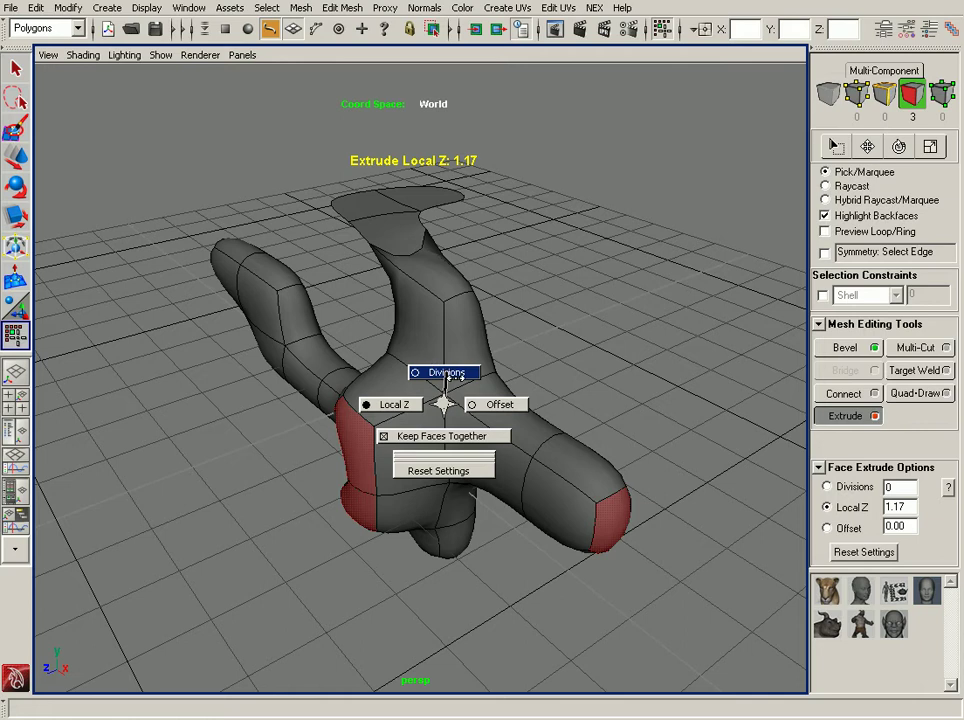
{"action": "left_click", "coordinate": [447, 372]}
{"action": "middle_click_drag", "start_coordinate": [506, 387], "coordinate": [424, 384]}
{"action": "left_click_drag", "start_coordinate": [424, 384], "coordinate": [465, 400], "text": "alt"}
{"action": "middle_click_drag", "start_coordinate": [426, 406], "coordinate": [394, 440]}
Switch the interactive extrude control to Local Z and lengthen the extrusion to 3.59.
{"action": "right_click_drag", "start_coordinate": [447, 415], "coordinate": [479, 352]}
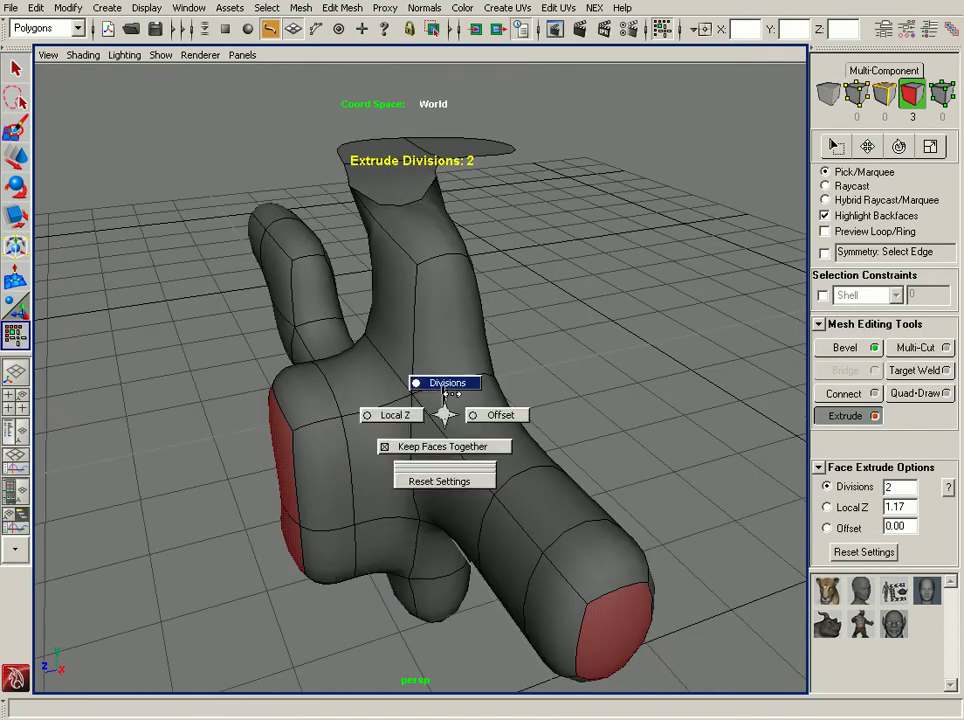
{"action": "right_click_drag", "start_coordinate": [445, 403], "coordinate": [400, 416]}
{"action": "middle_click_drag", "start_coordinate": [413, 425], "coordinate": [548, 424]}
{"action": "right_click_drag", "start_coordinate": [548, 424], "coordinate": [389, 402], "text": "alt"}
{"action": "left_click_drag", "start_coordinate": [389, 402], "coordinate": [430, 425], "text": "alt"}
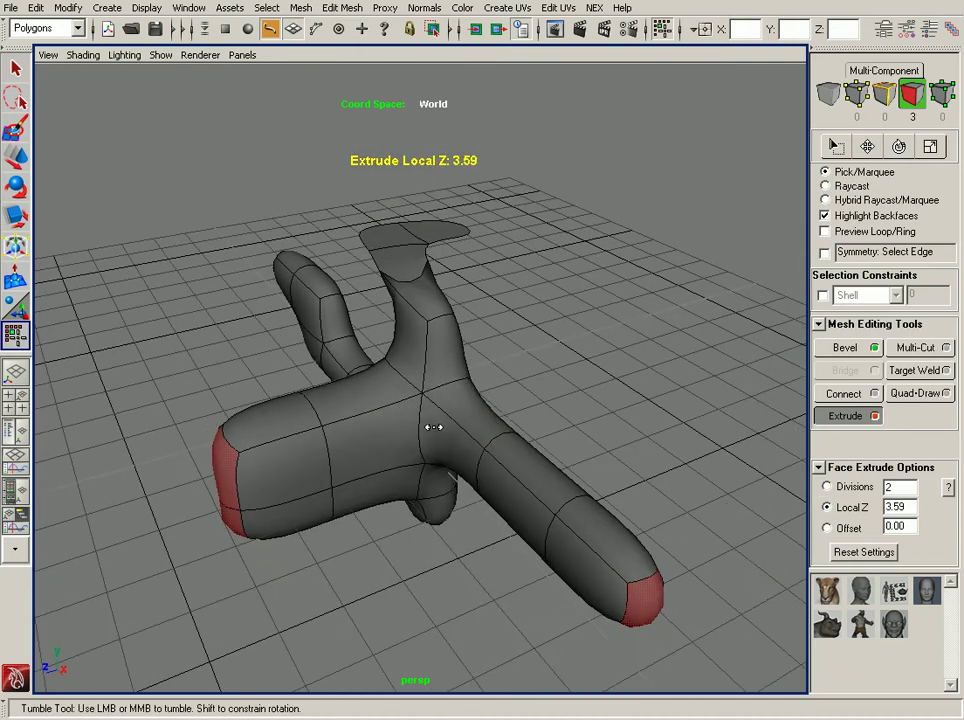
Increase the extrusion's divisions interactively to 7 and display the mesh unsmoothed.
{"action": "right_click_drag", "start_coordinate": [432, 427], "coordinate": [431, 353]}
{"action": "mouse_move", "coordinate": [430, 400]}
{"action": "middle_mouse_down"}
{"action": "mouse_move", "coordinate": [506, 411]}
{"action": "mouse_move", "coordinate": [442, 405]}
{"action": "middle_mouse_up"}
{"action": "key", "text": "1"}
{"action": "left_click_drag", "start_coordinate": [437, 403], "coordinate": [390, 422], "text": "alt"}
{"action": "middle_click_drag", "start_coordinate": [390, 422], "coordinate": [475, 415]}
{"action": "left_click_drag", "start_coordinate": [475, 415], "coordinate": [420, 400], "text": "alt"}
Switch the interactive extrude control to Offset and taper the extruded faces with an offset of 0.54.
{"action": "right_click_drag", "start_coordinate": [455, 399], "coordinate": [458, 399]}
{"action": "left_click_drag", "start_coordinate": [458, 399], "coordinate": [478, 394], "text": "alt"}
{"action": "right_click_drag", "start_coordinate": [478, 394], "coordinate": [514, 383], "text": "alt"}
{"action": "mouse_move", "coordinate": [514, 383]}
{"action": "middle_mouse_down"}
{"action": "mouse_move", "coordinate": [523, 393]}
{"action": "mouse_move", "coordinate": [517, 371]}
{"action": "middle_mouse_up"}
{"action": "left_click_drag", "start_coordinate": [517, 371], "coordinate": [508, 348], "text": "alt"}
{"action": "middle_click_drag", "start_coordinate": [508, 348], "coordinate": [603, 366]}
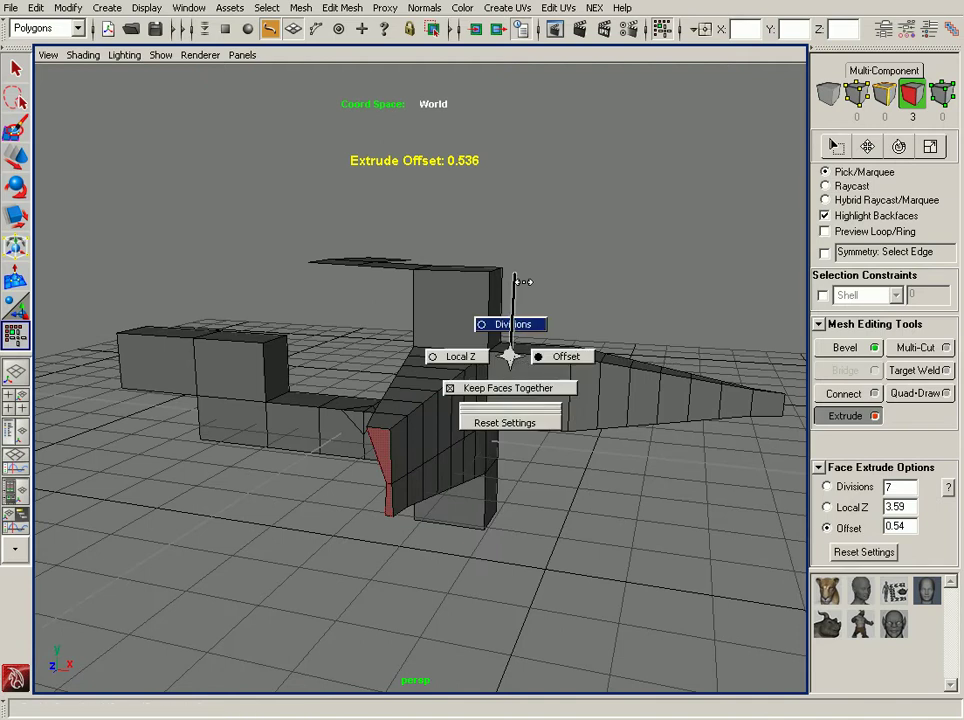
Reduce the tapered extrusion's divisions to 3.
{"action": "right_click_drag", "start_coordinate": [456, 331], "coordinate": [460, 329], "text": "alt"}
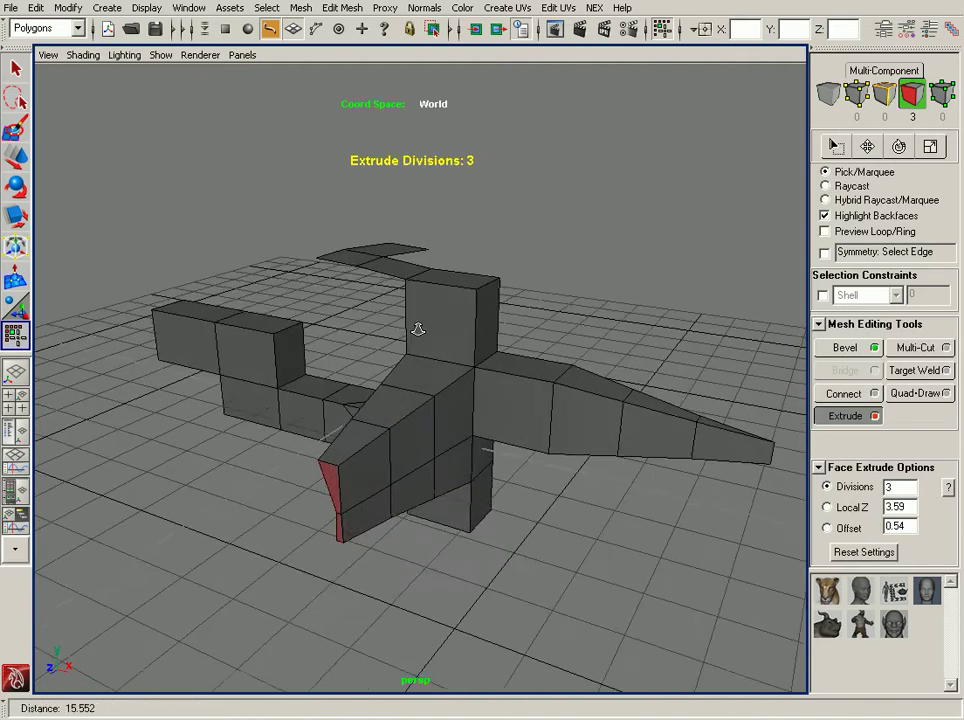
{"action": "left_click_drag", "start_coordinate": [460, 329], "coordinate": [340, 350], "text": "alt"}
{"action": "right_click_drag", "start_coordinate": [340, 350], "coordinate": [470, 354], "text": "alt"}
{"action": "left_click_drag", "start_coordinate": [470, 354], "coordinate": [506, 425], "text": "alt"}
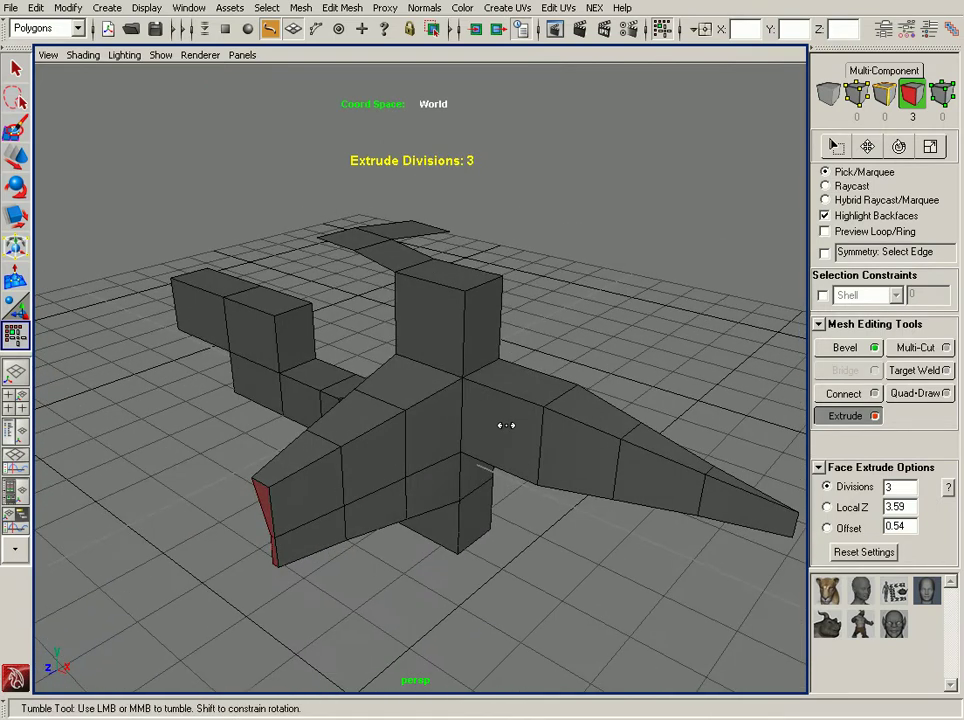
Review the Keep Faces Together extrude option and reset the tapered extrusion's settings.
{"action": "right_click", "coordinate": [403, 381]}
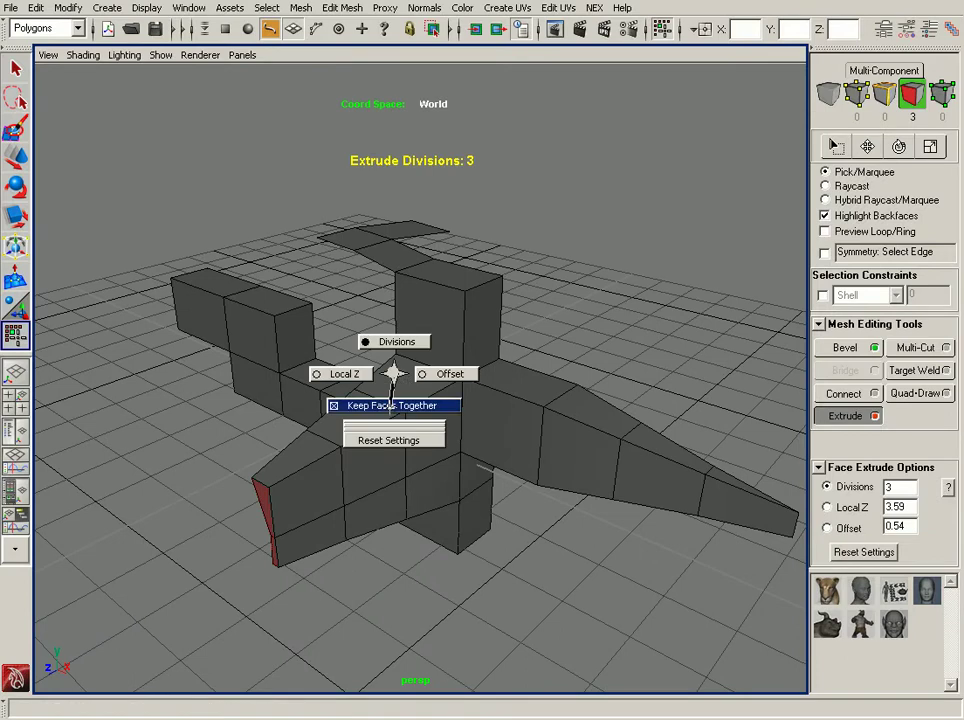
{"action": "left_click_drag", "start_coordinate": [435, 415], "coordinate": [556, 355], "text": "alt"}
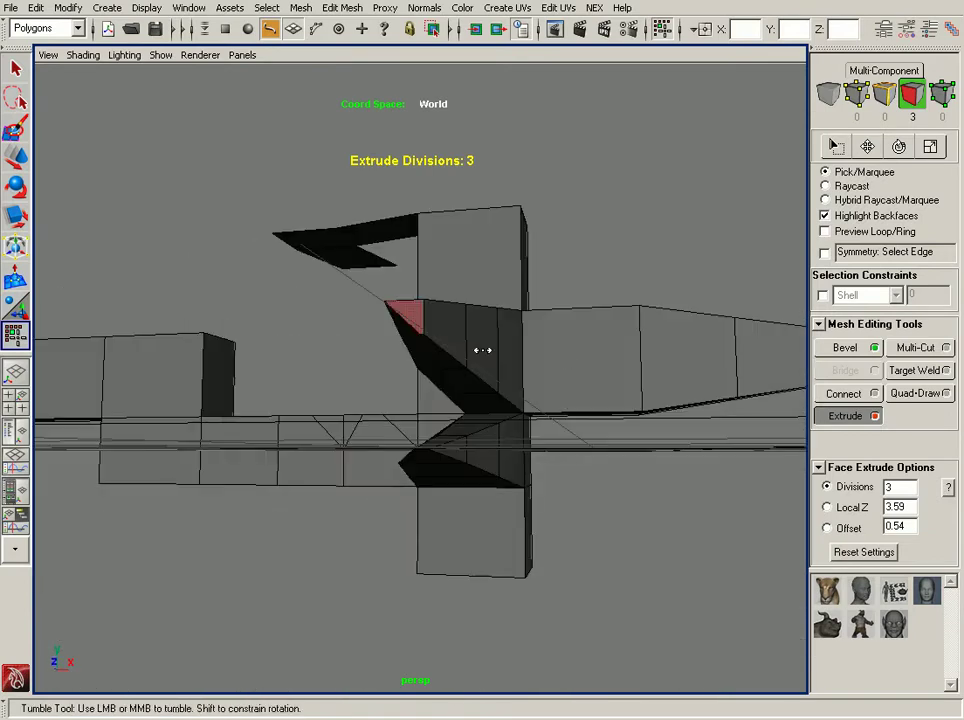
{"action": "left_click_drag", "start_coordinate": [487, 351], "coordinate": [458, 409], "text": "alt"}
{"action": "right_click", "coordinate": [510, 323]}
{"action": "right_click", "coordinate": [463, 399]}
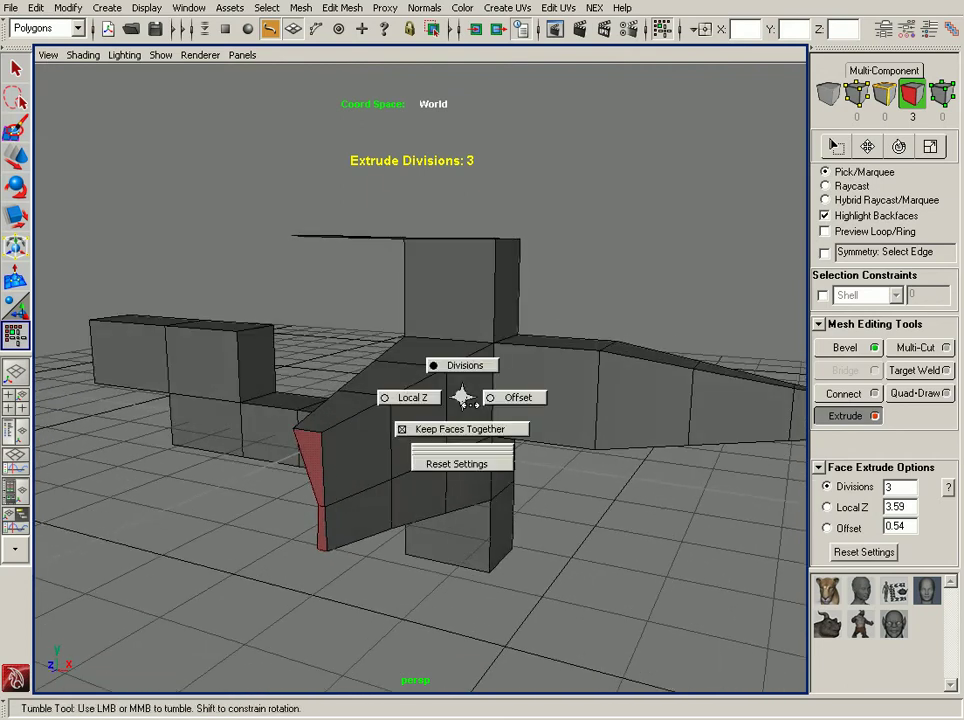
{"action": "left_click", "coordinate": [453, 464]}
Give the face extrusion 4 divisions and a Local Z of 2.74.
{"action": "left_click_drag", "start_coordinate": [453, 464], "coordinate": [498, 464], "text": "alt"}
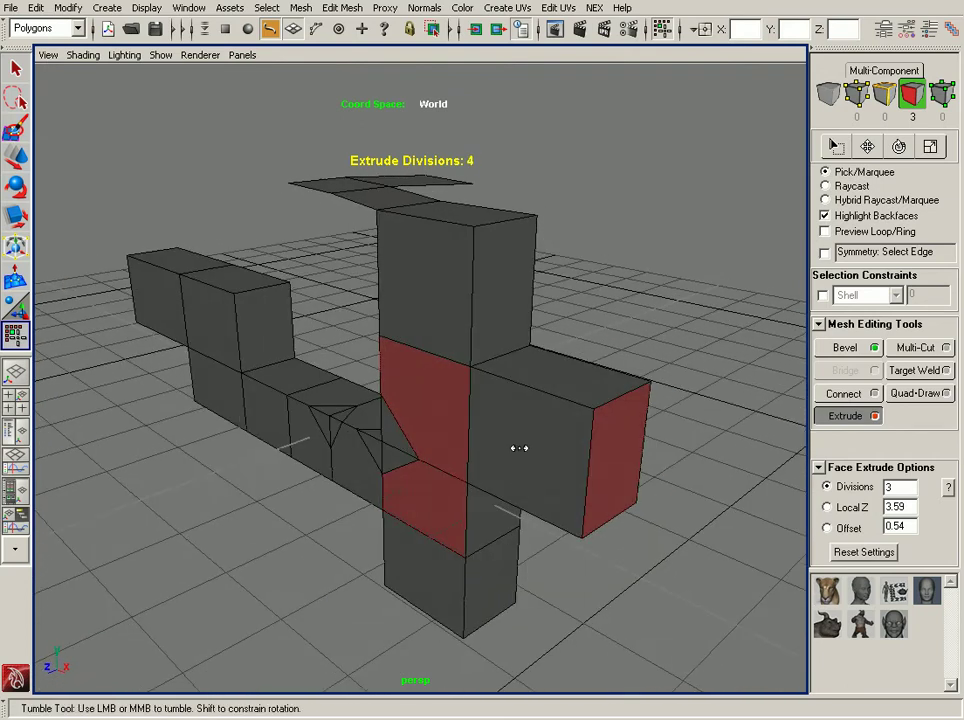
{"action": "right_click_drag", "start_coordinate": [490, 441], "coordinate": [425, 445]}
{"action": "left_click_drag", "start_coordinate": [415, 445], "coordinate": [575, 447]}
{"action": "right_click_drag", "start_coordinate": [565, 446], "coordinate": [442, 430], "text": "alt"}
{"action": "left_click_drag", "start_coordinate": [442, 431], "coordinate": [405, 425], "text": "alt"}
{"action": "mouse_move", "coordinate": [477, 417]}
{"action": "middle_mouse_down"}
{"action": "mouse_move", "coordinate": [467, 424]}
{"action": "mouse_move", "coordinate": [478, 417]}
{"action": "middle_mouse_up"}
{"action": "left_click_drag", "start_coordinate": [478, 417], "coordinate": [419, 412], "text": "alt"}
Reset the divided face extrusion to its default settings.
{"action": "mouse_move", "coordinate": [495, 415]}
{"action": "right_mouse_down"}
{"action": "mouse_move", "coordinate": [487, 405]}
{"action": "mouse_move", "coordinate": [494, 436]}
{"action": "mouse_move", "coordinate": [479, 394]}
{"action": "mouse_move", "coordinate": [478, 420]}
{"action": "mouse_move", "coordinate": [482, 408]}
{"action": "right_mouse_up"}
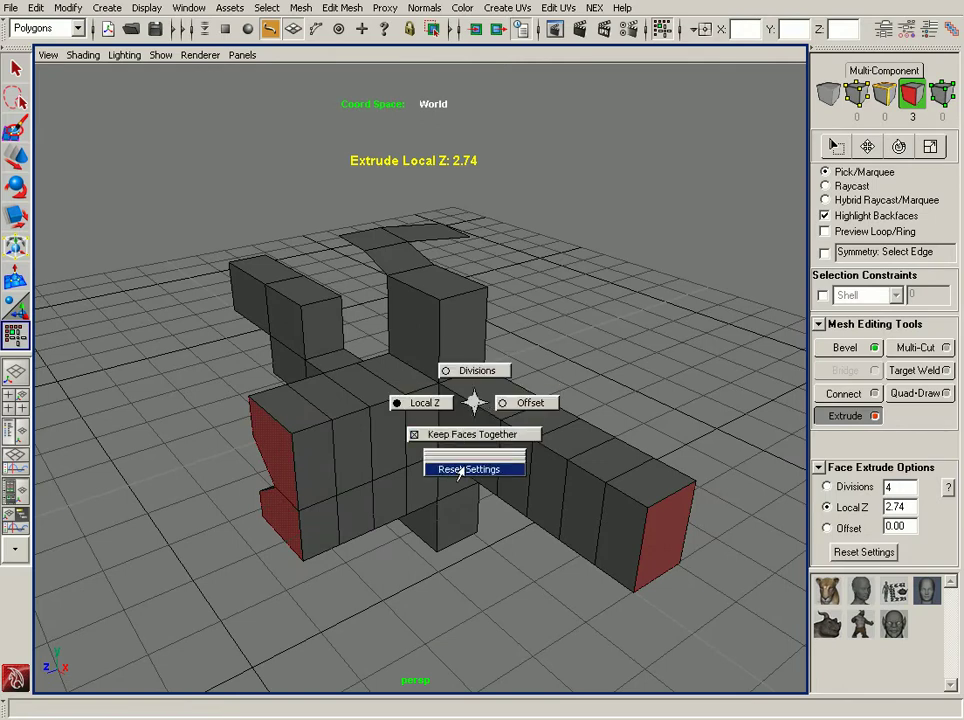
{"action": "right_click_drag", "start_coordinate": [462, 473], "coordinate": [459, 470]}
{"action": "left_click_drag", "start_coordinate": [459, 470], "coordinate": [476, 419], "text": "alt"}
{"action": "right_click_drag", "start_coordinate": [499, 424], "coordinate": [521, 426], "text": "alt"}
Extrude the three selected faces interactively to a Local Z of 3.15.
{"action": "right_click_drag", "start_coordinate": [463, 399], "coordinate": [418, 400]}
{"action": "left_click_drag", "start_coordinate": [419, 403], "coordinate": [607, 409]}
{"action": "left_click_drag", "start_coordinate": [517, 368], "coordinate": [536, 357], "text": "alt"}
{"action": "right_click_drag", "start_coordinate": [536, 357], "coordinate": [480, 353], "text": "alt"}
{"action": "left_click_drag", "start_coordinate": [480, 353], "coordinate": [509, 344], "text": "alt"}
{"action": "right_click_drag", "start_coordinate": [509, 344], "coordinate": [360, 402], "text": "alt"}
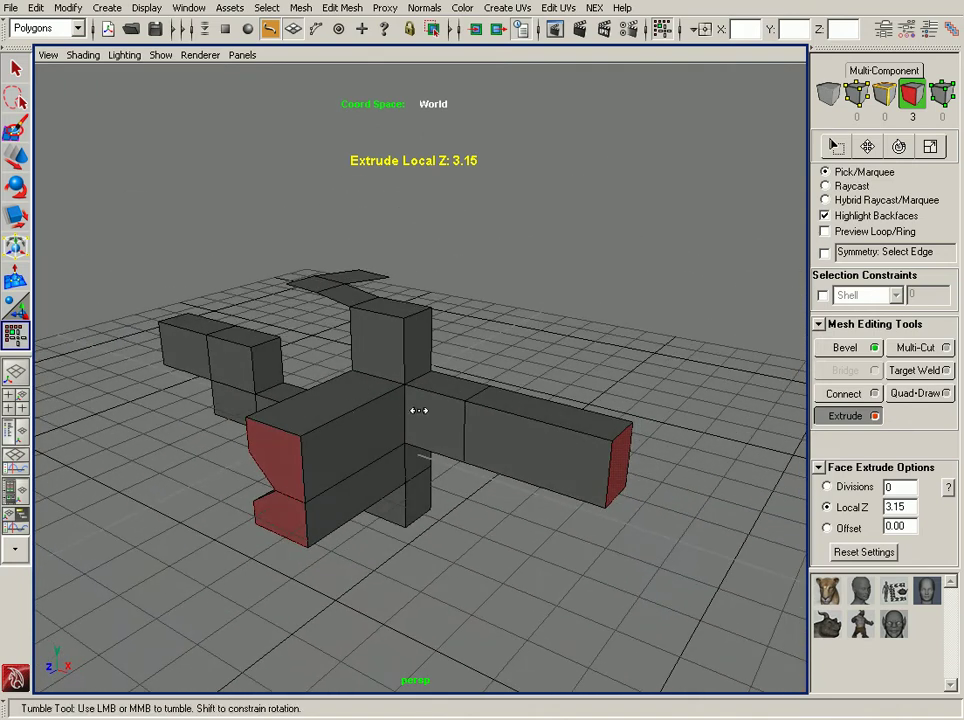
Extrude the same end faces two more times, with Local Z values of 3.68 and 1.98.
{"action": "left_click_drag", "start_coordinate": [389, 409], "coordinate": [539, 407]}
{"action": "left_click_drag", "start_coordinate": [539, 407], "coordinate": [473, 400], "text": "alt"}
{"action": "right_click_drag", "start_coordinate": [473, 400], "coordinate": [383, 402], "text": "alt"}
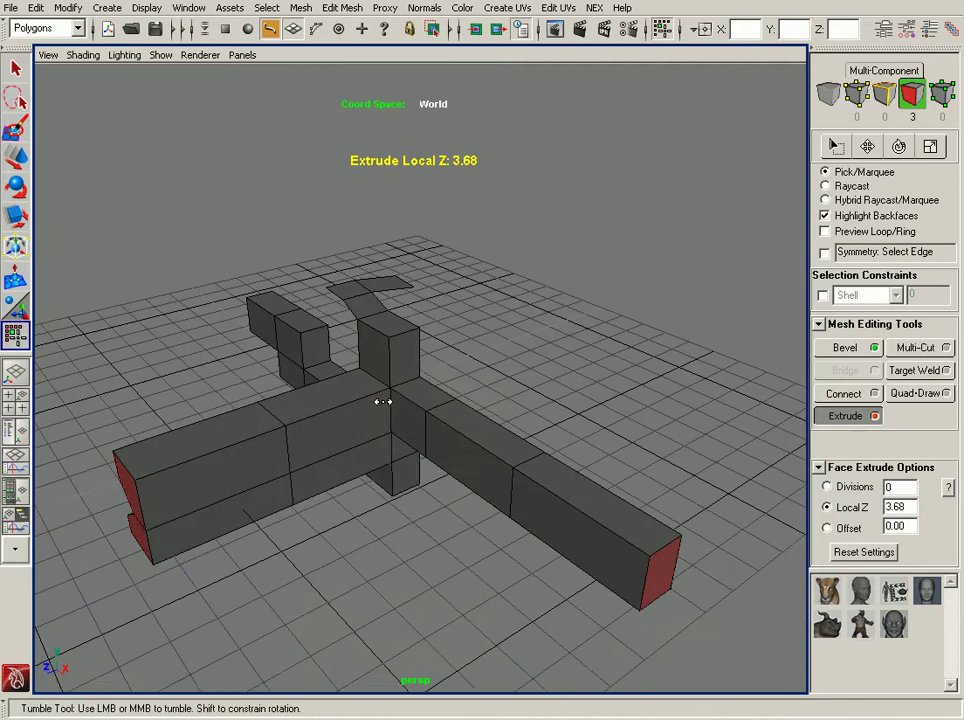
{"action": "left_click_drag", "start_coordinate": [345, 401], "coordinate": [415, 400]}
{"action": "right_click_drag", "start_coordinate": [415, 400], "coordinate": [374, 394], "text": "alt"}
{"action": "left_click_drag", "start_coordinate": [374, 394], "coordinate": [407, 385], "text": "alt"}
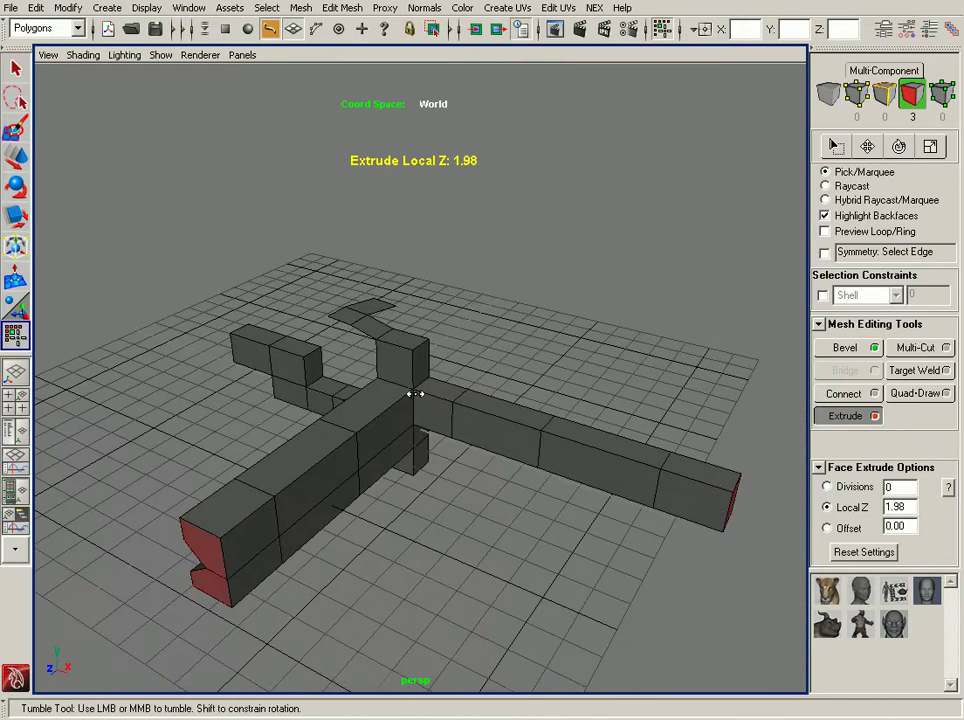
Delete the whole extruded mesh in object mode and create a new polygon cube.
{"action": "right_click_drag", "start_coordinate": [407, 385], "coordinate": [451, 397], "text": "alt"}
{"action": "right_click_drag", "start_coordinate": [372, 411], "coordinate": [497, 310]}
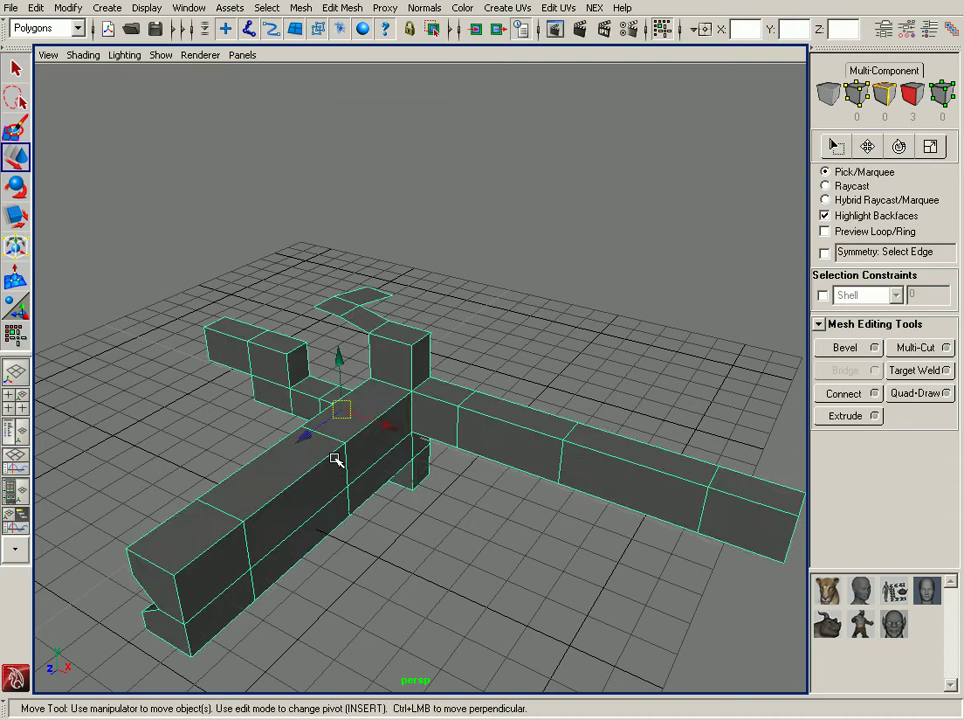
{"action": "key", "text": "Delete"}
{"action": "key", "text": "f"}
{"action": "right_click_drag", "start_coordinate": [424, 349], "coordinate": [430, 424], "text": "shift"}
{"action": "key", "text": "f"}
Delete the top face of the new cube.
{"action": "left_click", "coordinate": [459, 272]}
{"action": "left_click_drag", "start_coordinate": [459, 272], "coordinate": [448, 338], "text": "alt"}
{"action": "key", "text": "Delete"}
Extrude one top edge of the open cube, on its positive X side, straight upward twice to form a two-segment panel.
{"action": "left_click", "coordinate": [512, 329]}
{"action": "left_click_drag", "start_coordinate": [512, 329], "coordinate": [583, 271], "text": "alt"}
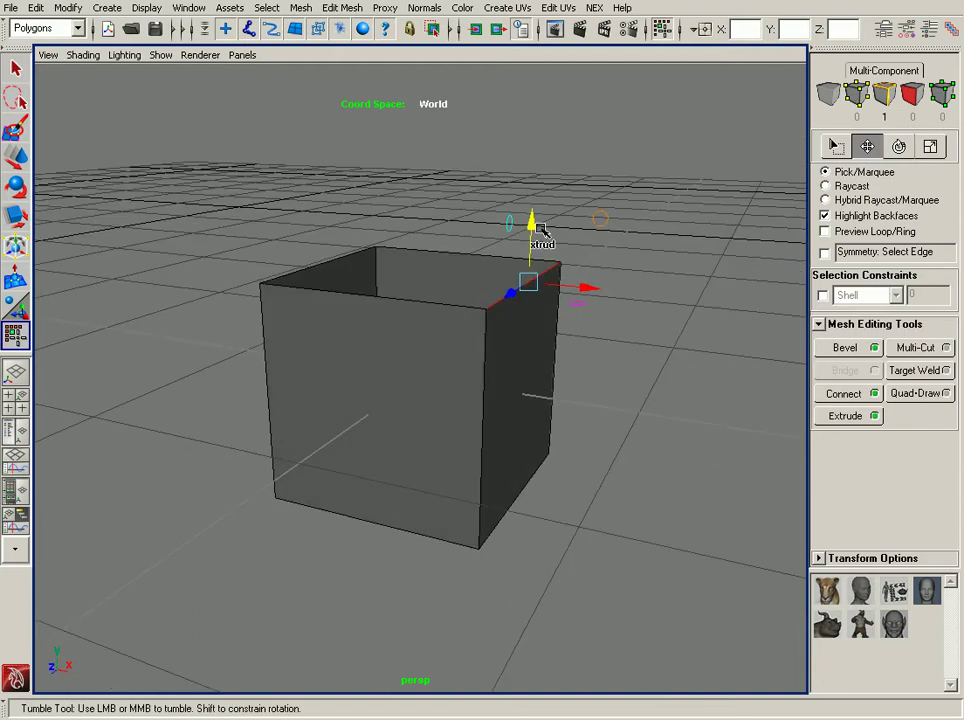
{"action": "left_click_drag", "start_coordinate": [537, 228], "coordinate": [550, 98], "text": "shift"}
{"action": "middle_click_drag", "start_coordinate": [554, 150], "coordinate": [557, 273], "text": "alt"}
{"action": "right_click_drag", "start_coordinate": [557, 273], "coordinate": [488, 306], "text": "alt"}
{"action": "left_click_drag", "start_coordinate": [488, 306], "coordinate": [400, 300], "text": "alt"}
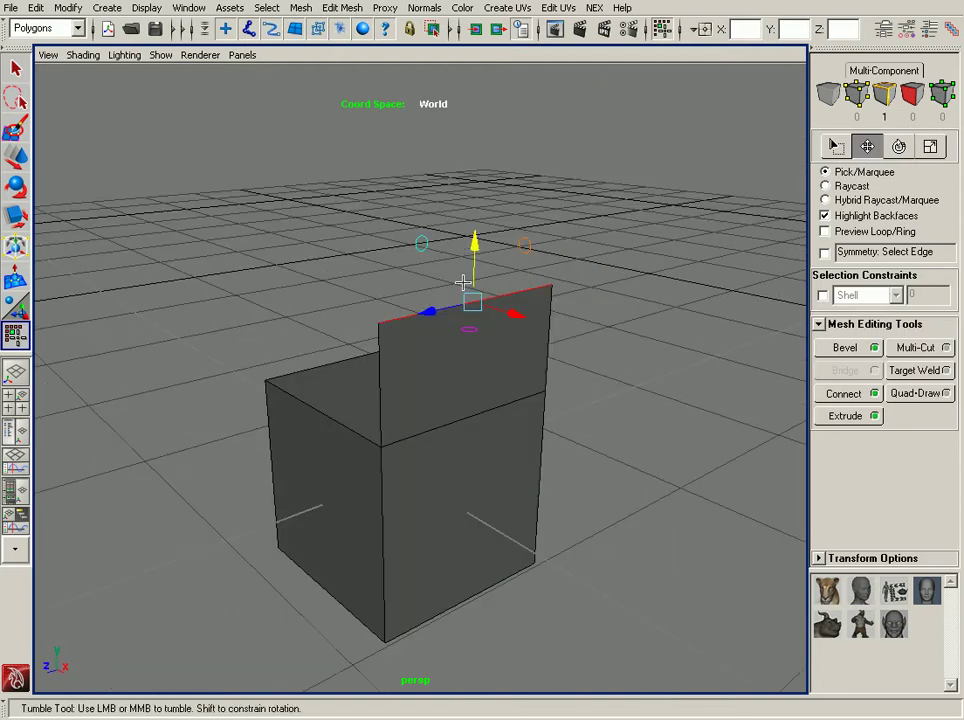
{"action": "left_click_drag", "start_coordinate": [474, 278], "coordinate": [488, 189], "text": "shift"}
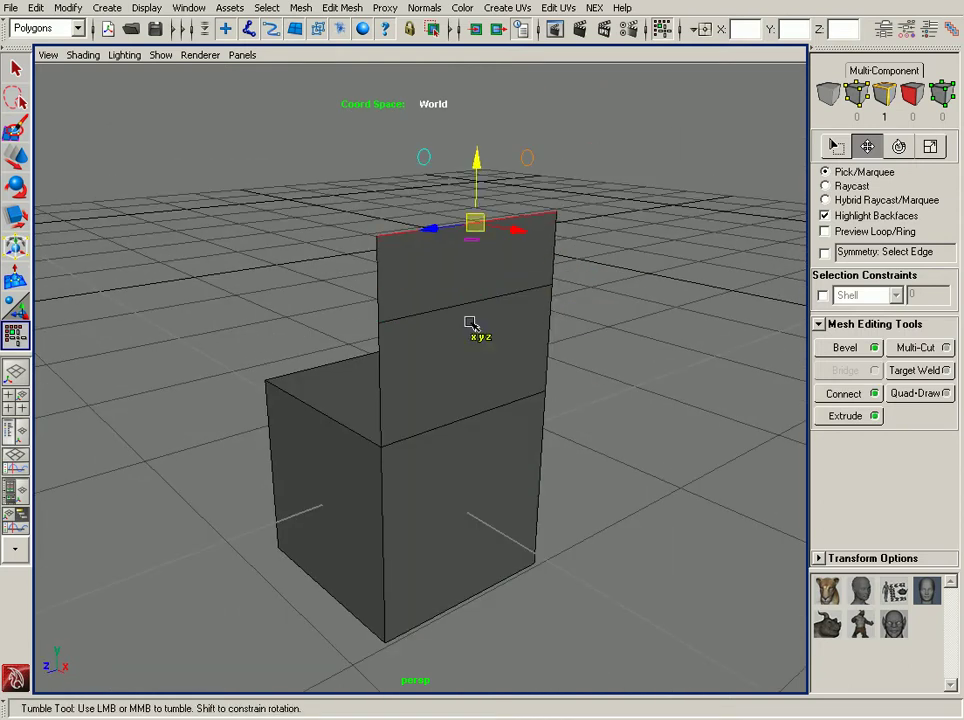
Move the panel's top edge upward and slightly inward over the opening in the XY plane.
{"action": "left_click_drag", "start_coordinate": [465, 335], "coordinate": [488, 331], "text": "alt"}
{"action": "right_click_drag", "start_coordinate": [514, 336], "coordinate": [426, 376], "text": "alt"}
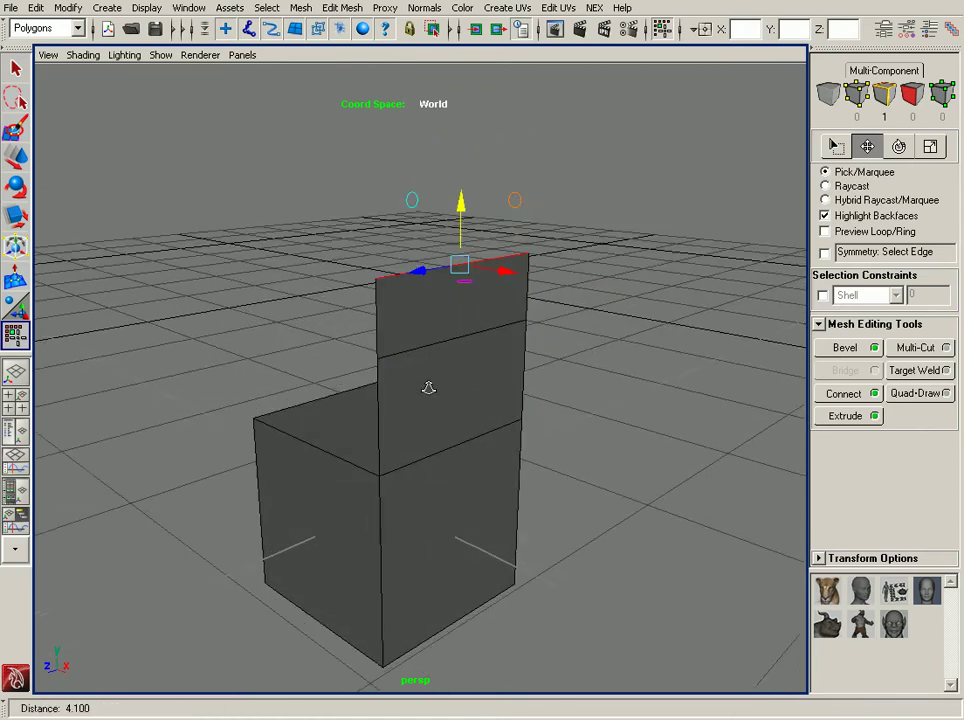
{"action": "left_click_drag", "start_coordinate": [495, 305], "coordinate": [512, 209], "text": "alt"}
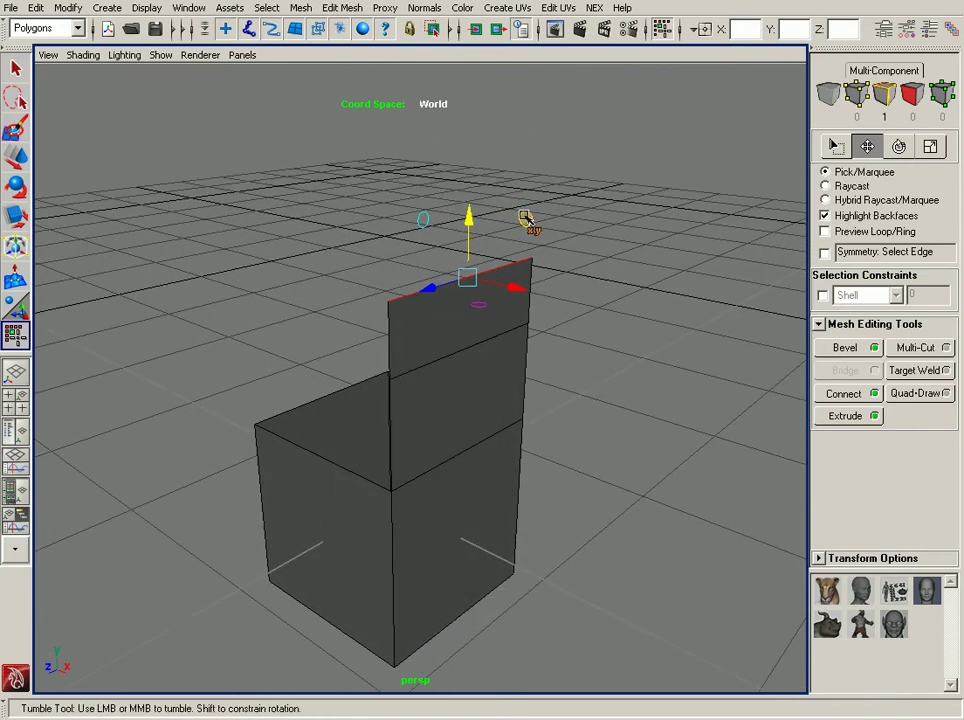
{"action": "left_click_drag", "start_coordinate": [466, 327], "coordinate": [533, 287], "text": "alt"}
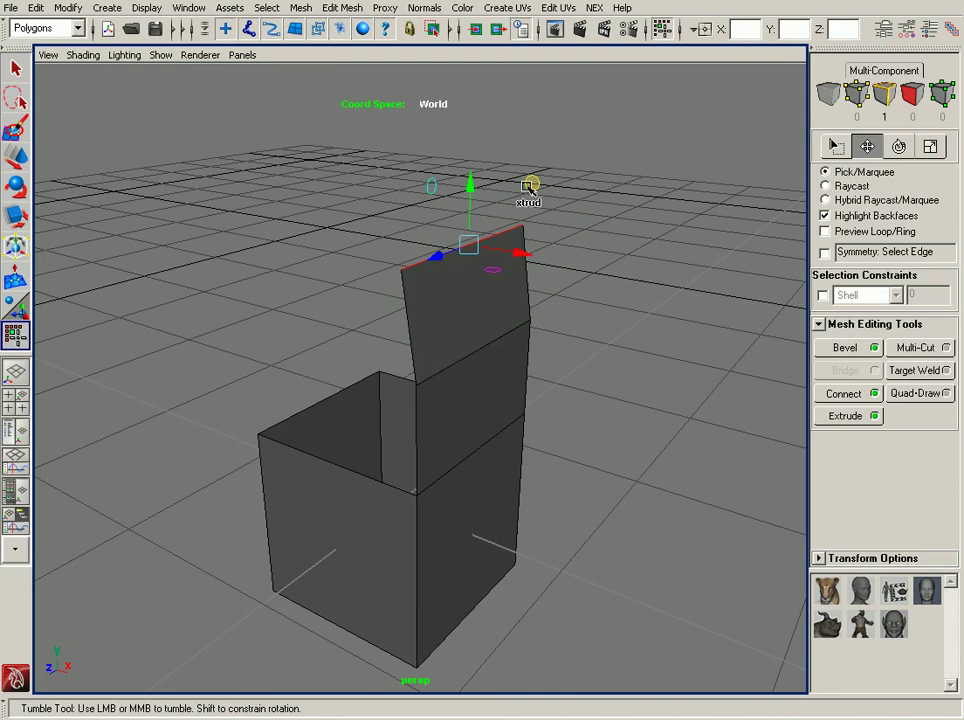
Extrude the panel's top edge outward along positive X and downward in further segments beside the cube.
{"action": "middle_click_drag", "start_coordinate": [529, 186], "coordinate": [757, 271]}
{"action": "right_click_drag", "start_coordinate": [760, 311], "coordinate": [497, 318], "text": "alt"}
{"action": "left_click_drag", "start_coordinate": [497, 318], "coordinate": [682, 270], "text": "alt"}
{"action": "middle_click_drag", "start_coordinate": [741, 293], "coordinate": [762, 484], "text": "shift"}
{"action": "right_click_drag", "start_coordinate": [762, 484], "coordinate": [549, 301], "text": "alt"}
{"action": "left_click_drag", "start_coordinate": [549, 301], "coordinate": [430, 312], "text": "alt"}
Continue extruding the strip's end edge down beneath the cube, back toward negative X and upward on the far side.
{"action": "middle_click_drag", "start_coordinate": [662, 482], "coordinate": [433, 508]}
{"action": "right_click_drag", "start_coordinate": [433, 508], "coordinate": [267, 454], "text": "alt"}
{"action": "left_click_drag", "start_coordinate": [267, 454], "coordinate": [363, 481], "text": "alt"}
{"action": "middle_click_drag", "start_coordinate": [435, 555], "coordinate": [286, 420]}
{"action": "left_click_drag", "start_coordinate": [286, 420], "coordinate": [441, 420], "text": "alt"}
{"action": "right_click_drag", "start_coordinate": [441, 420], "coordinate": [521, 441], "text": "alt"}
{"action": "middle_click_drag", "start_coordinate": [521, 441], "coordinate": [480, 338], "text": "alt"}
{"action": "left_click_drag", "start_coordinate": [480, 338], "coordinate": [413, 376], "text": "alt"}
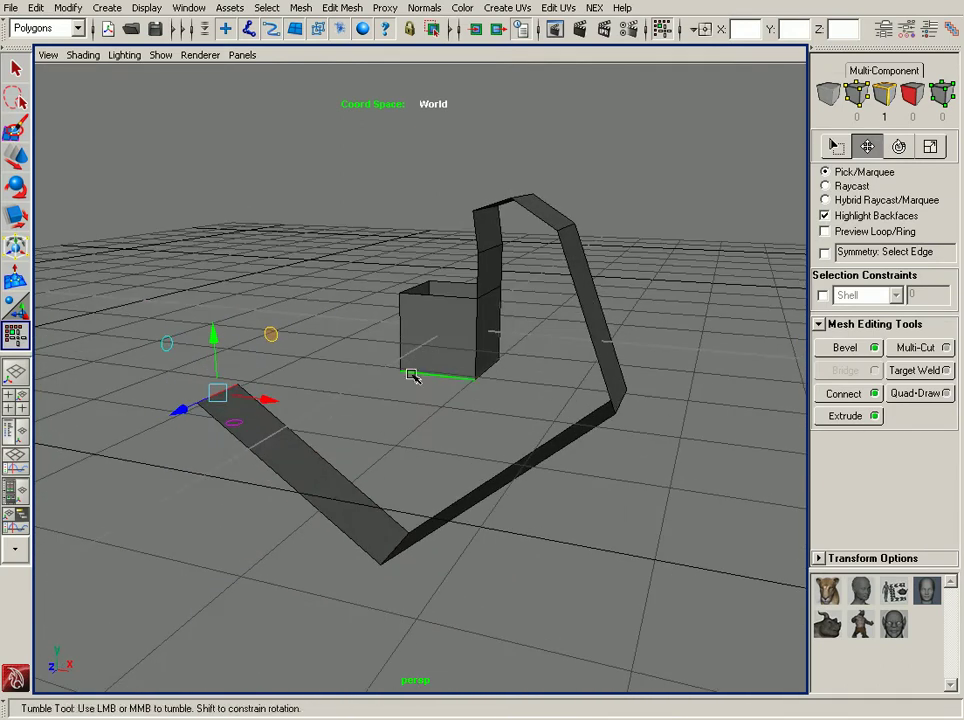
Bevel the strip's two lower corner edges with an offset of 0.47.
{"action": "left_click_drag", "start_coordinate": [382, 560], "coordinate": [396, 506], "text": "alt"}
{"action": "left_click_drag", "start_coordinate": [576, 458], "coordinate": [556, 410], "text": "alt"}
{"action": "left_click", "coordinate": [587, 469], "text": "shift"}
{"action": "right_click_drag", "start_coordinate": [538, 442], "coordinate": [585, 446], "text": "alt"}
{"action": "left_click", "coordinate": [862, 350]}
{"action": "left_click_drag", "start_coordinate": [540, 405], "coordinate": [485, 454], "text": "alt"}
{"action": "left_click_drag", "start_coordinate": [485, 455], "coordinate": [639, 439]}
{"action": "key", "text": "3"}
{"action": "key", "text": "1"}
{"action": "left_click_drag", "start_coordinate": [560, 443], "coordinate": [610, 450], "text": "alt"}
{"action": "right_click_drag", "start_coordinate": [610, 450], "coordinate": [615, 443], "text": "alt"}
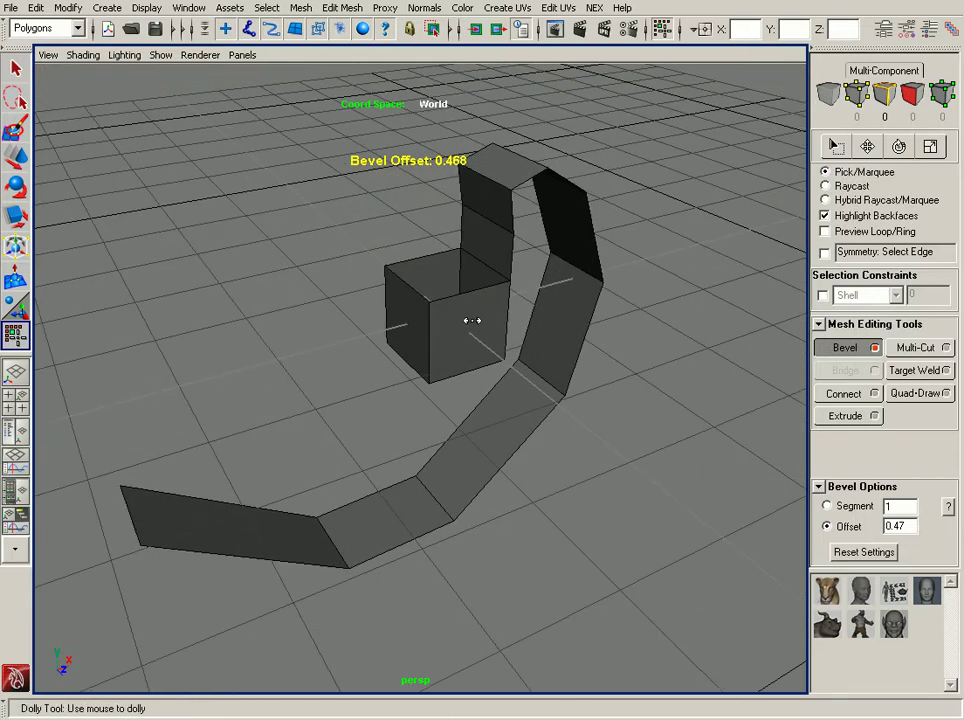
Delete the whole beveled mesh in object mode and create a polygon cylinder.
{"action": "key", "text": "w"}
{"action": "left_click", "coordinate": [422, 360]}
{"action": "key", "text": "Delete"}
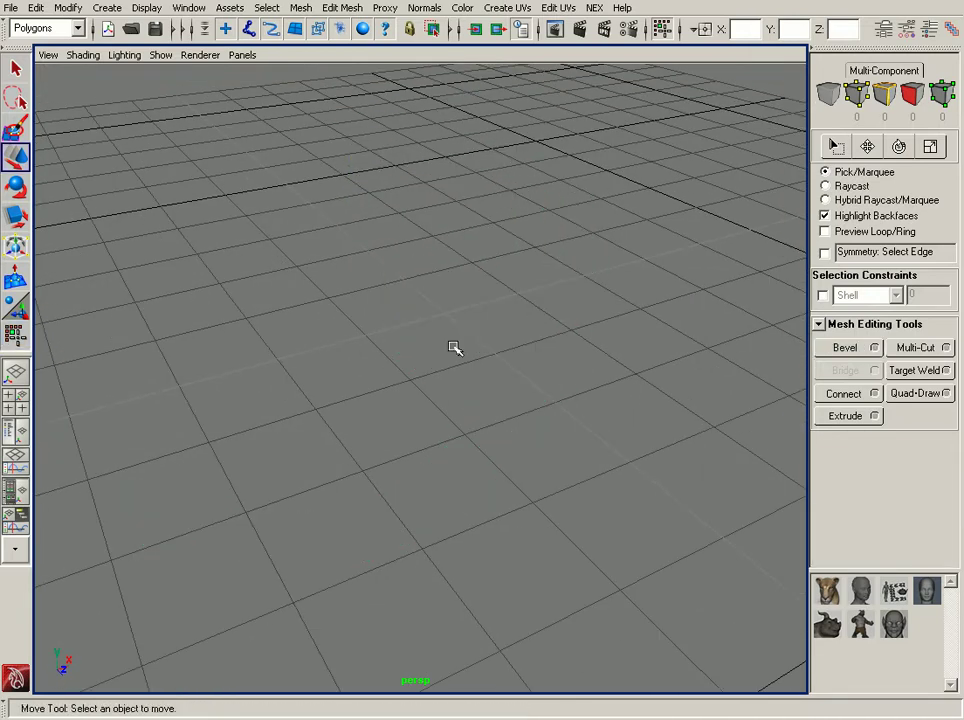
{"action": "right_click_drag", "start_coordinate": [454, 329], "coordinate": [488, 352], "text": "shift"}
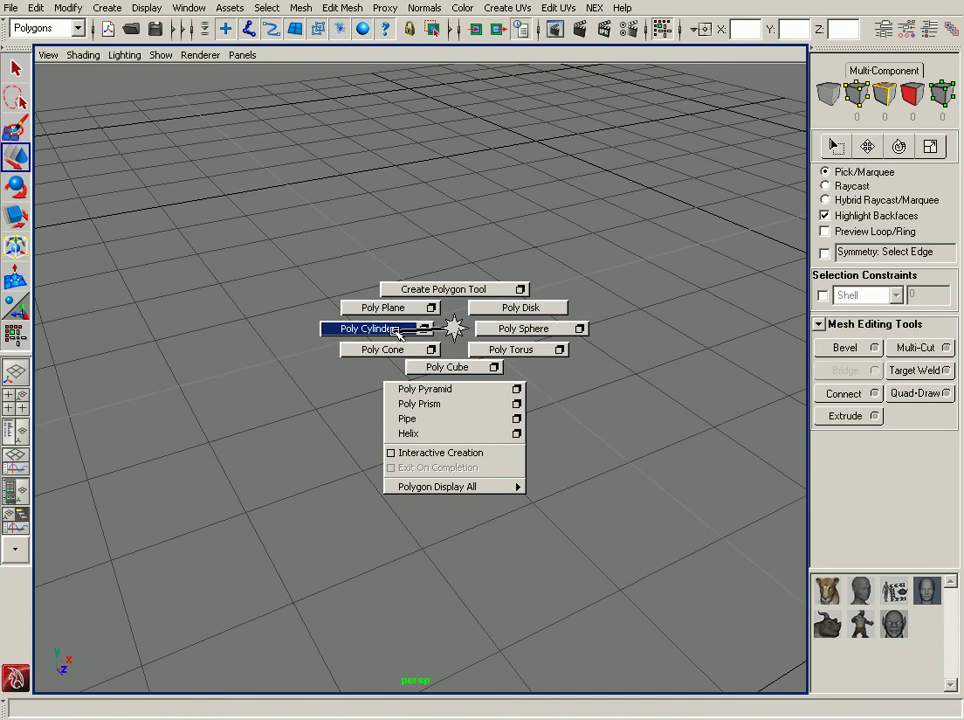
{"action": "right_click_drag", "start_coordinate": [398, 333], "coordinate": [398, 333], "text": "shift"}
{"action": "right_click_drag", "start_coordinate": [479, 348], "coordinate": [551, 470], "text": "alt"}
Connect all the radial edges of the cylinder's top cap to add a concentric inner edge ring.
{"action": "key", "text": "y"}
{"action": "double_click", "coordinate": [588, 404]}
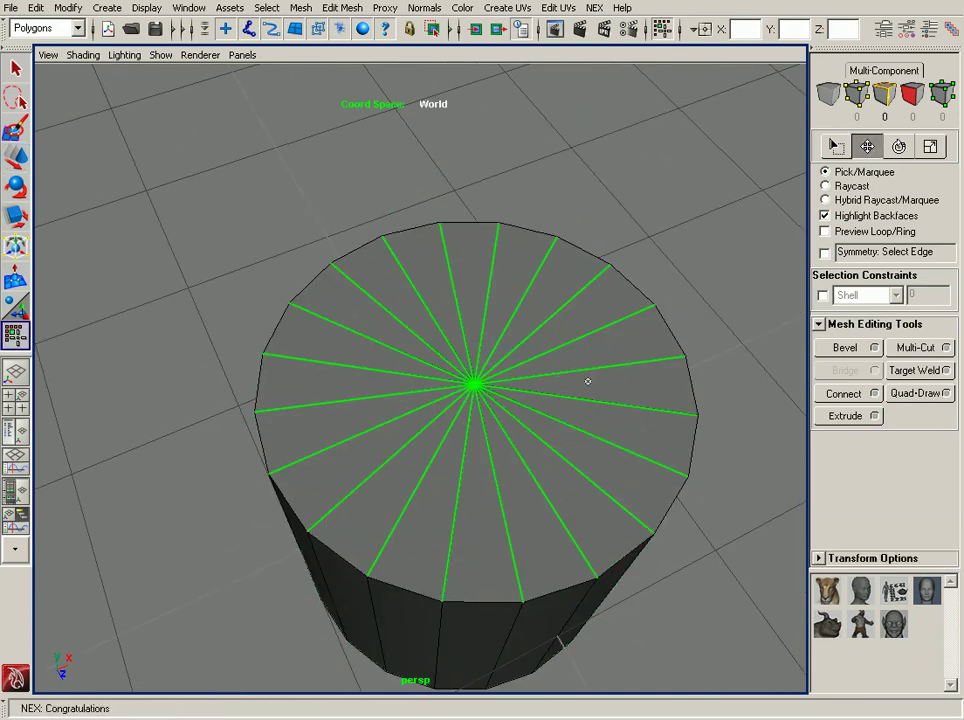
{"action": "left_click", "coordinate": [843, 394]}
{"action": "left_click_drag", "start_coordinate": [770, 415], "coordinate": [630, 285], "text": "alt"}
Delete the cap faces inside the new ring to open a round hole in the cylinder's top.
{"action": "key", "text": "w"}
{"action": "double_click", "coordinate": [497, 362]}
{"action": "key", "text": "Delete"}
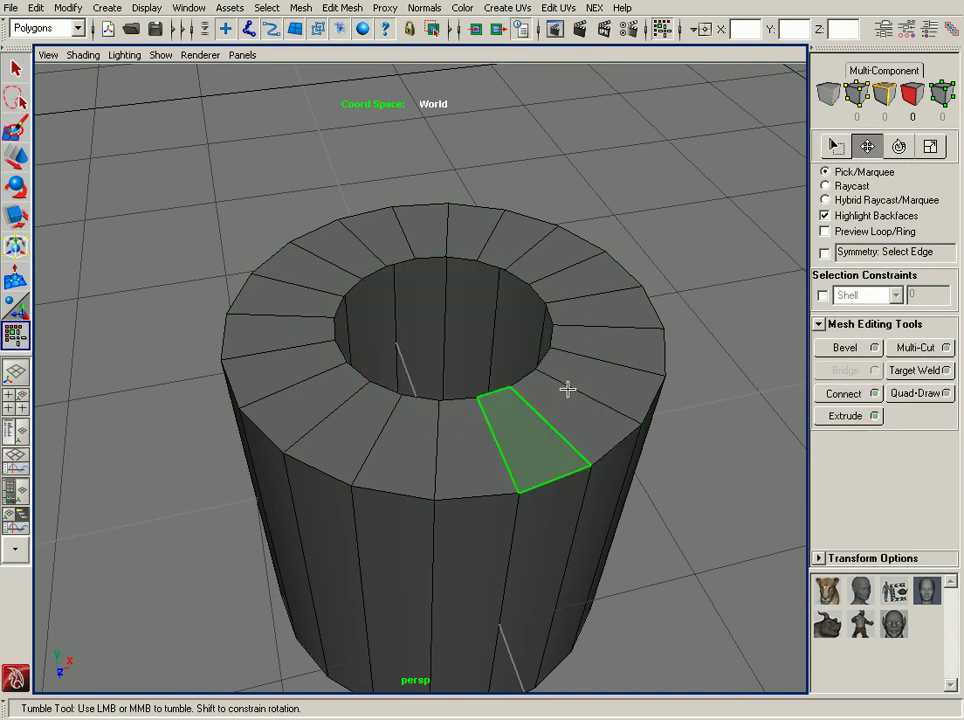
Extrude the hole's border edge loop inward by scaling it in the XZ plane to narrow the opening.
{"action": "double_click", "coordinate": [546, 364]}
{"action": "left_click_drag", "start_coordinate": [541, 414], "coordinate": [536, 417], "text": "alt"}
{"action": "right_click_drag", "start_coordinate": [536, 417], "coordinate": [551, 424], "text": "alt"}
{"action": "key", "text": "r"}
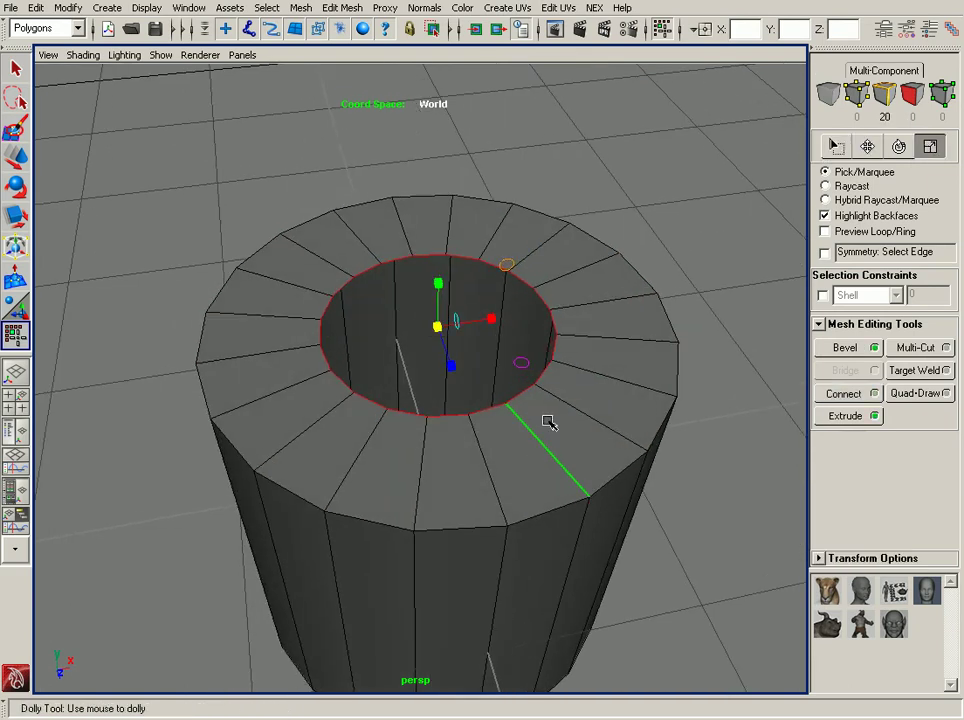
{"action": "left_click_drag", "start_coordinate": [534, 417], "coordinate": [446, 385], "text": "alt"}
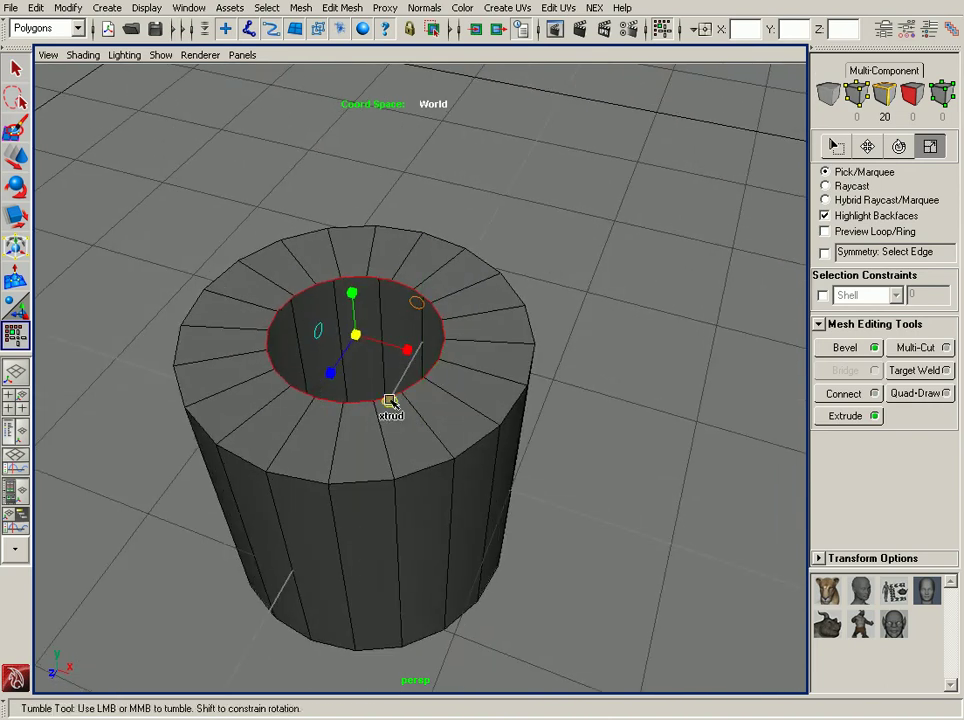
{"action": "left_click_drag", "start_coordinate": [390, 400], "coordinate": [370, 352]}
Extrude the narrowed border loop straight up with the Move tool to form a thin neck.
{"action": "right_click_drag", "start_coordinate": [399, 399], "coordinate": [577, 447], "text": "alt"}
{"action": "key", "text": "w"}
{"action": "left_click_drag", "start_coordinate": [577, 447], "coordinate": [480, 450], "text": "alt"}
{"action": "right_click_drag", "start_coordinate": [480, 450], "coordinate": [465, 459], "text": "alt"}
{"action": "left_click_drag", "start_coordinate": [470, 352], "coordinate": [482, 129]}
Extrude the neck's top rim outward by scaling it in the XZ plane into a flat disc about as wide as the cylinder.
{"action": "left_click_drag", "start_coordinate": [560, 330], "coordinate": [488, 373], "text": "alt"}
{"action": "right_click_drag", "start_coordinate": [504, 415], "coordinate": [428, 414], "text": "alt"}
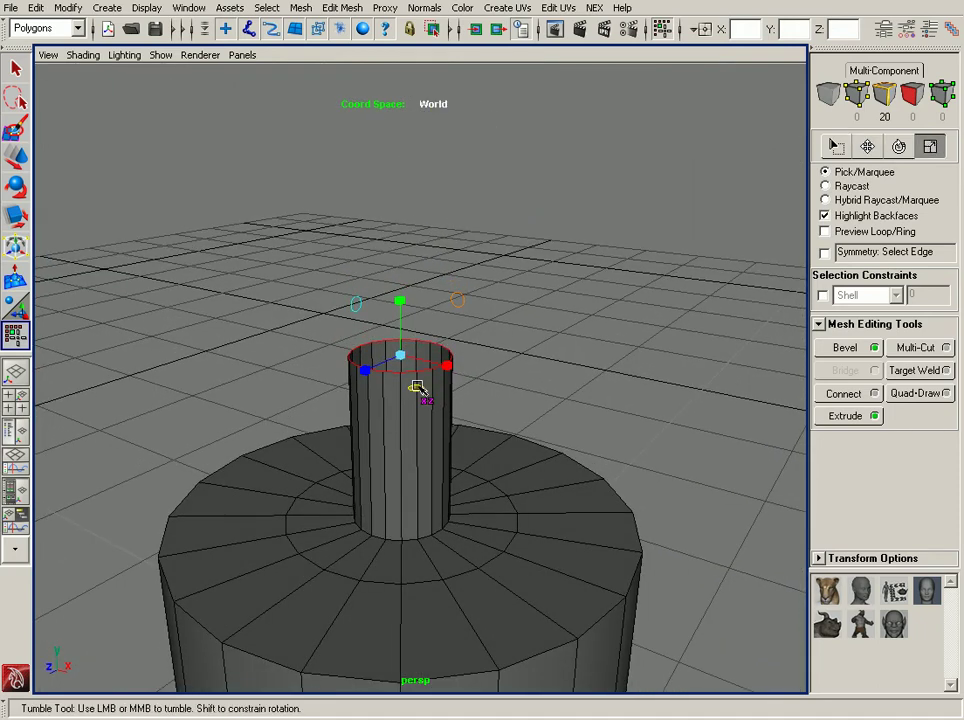
{"action": "left_click_drag", "start_coordinate": [416, 388], "coordinate": [542, 394]}
{"action": "right_click_drag", "start_coordinate": [542, 394], "coordinate": [437, 389], "text": "alt"}
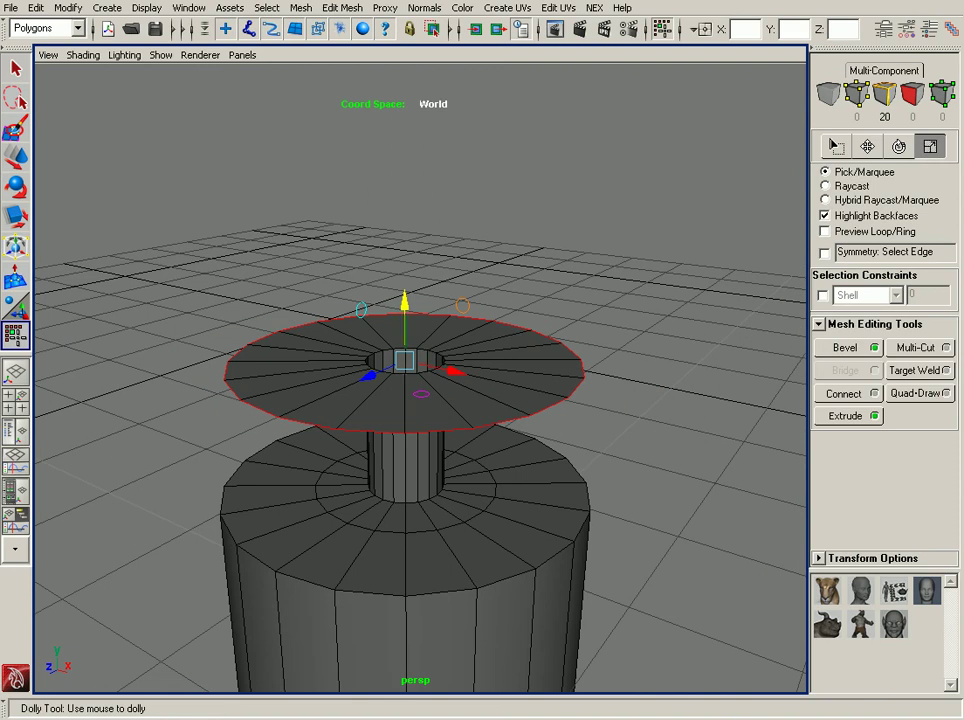
Extrude the disc's outer border loop straight upward to form an open upper cylinder.
{"action": "left_click_drag", "start_coordinate": [406, 317], "coordinate": [437, 116], "text": "shift"}
{"action": "middle_click_drag", "start_coordinate": [480, 198], "coordinate": [501, 323], "text": "alt"}
{"action": "right_click_drag", "start_coordinate": [501, 323], "coordinate": [392, 328], "text": "alt"}
{"action": "left_click_drag", "start_coordinate": [392, 328], "coordinate": [426, 337], "text": "alt"}
Examine the extruded neck and open upper cylinder from several angles and distances.
{"action": "left_click_drag", "start_coordinate": [539, 404], "coordinate": [570, 288], "text": "alt"}
{"action": "right_click_drag", "start_coordinate": [570, 288], "coordinate": [583, 420], "text": "alt"}
{"action": "middle_click_drag", "start_coordinate": [583, 420], "coordinate": [406, 367], "text": "alt"}
{"action": "right_click_drag", "start_coordinate": [406, 367], "coordinate": [435, 433], "text": "alt"}
{"action": "left_click_drag", "start_coordinate": [435, 433], "coordinate": [426, 465], "text": "alt"}
{"action": "right_click_drag", "start_coordinate": [426, 465], "coordinate": [545, 435], "text": "alt"}
{"action": "left_click_drag", "start_coordinate": [545, 435], "coordinate": [545, 482], "text": "alt"}
{"action": "left_click_drag", "start_coordinate": [484, 281], "coordinate": [430, 272], "text": "alt"}
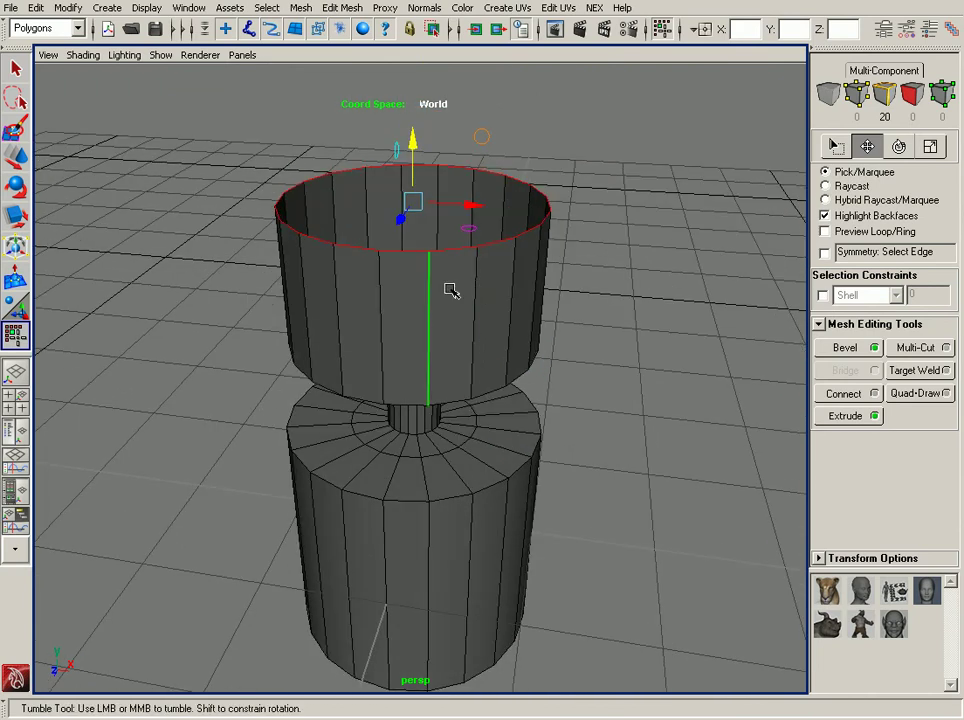
{"action": "right_click_drag", "start_coordinate": [478, 293], "coordinate": [454, 314], "text": "alt"}
{"action": "left_click_drag", "start_coordinate": [454, 314], "coordinate": [465, 282], "text": "alt"}
{"action": "right_click_drag", "start_coordinate": [476, 284], "coordinate": [437, 211], "text": "alt"}
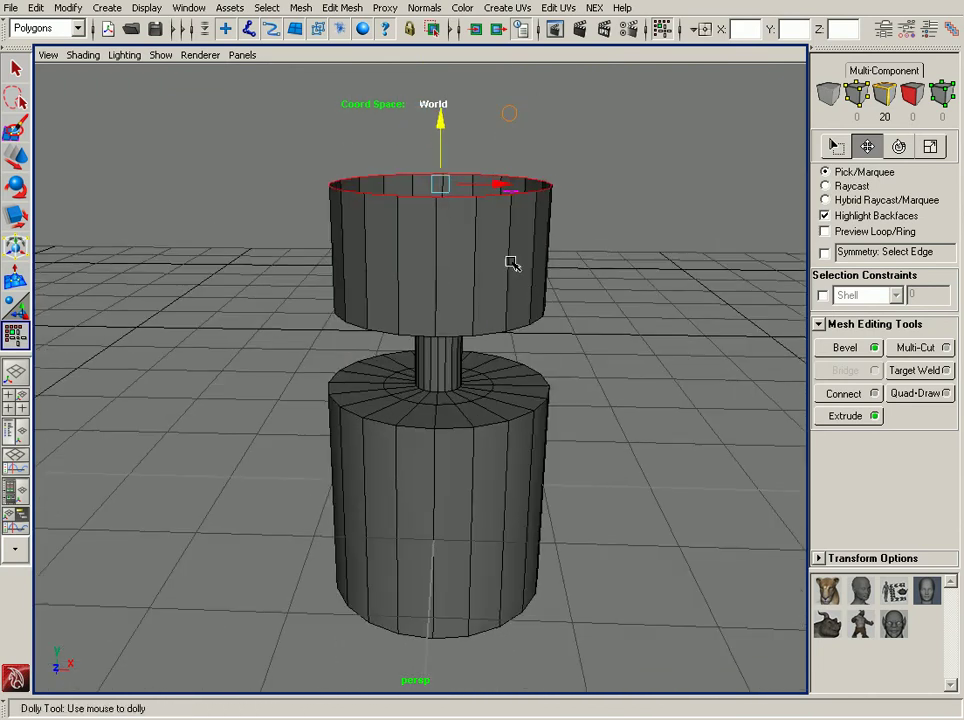
{"action": "left_click_drag", "start_coordinate": [437, 211], "coordinate": [428, 278], "text": "alt"}
Delete the extruded cylinder mesh in object mode, create a new polygon cube and frame it.
{"action": "key", "text": "w"}
{"action": "key", "text": "Delete"}
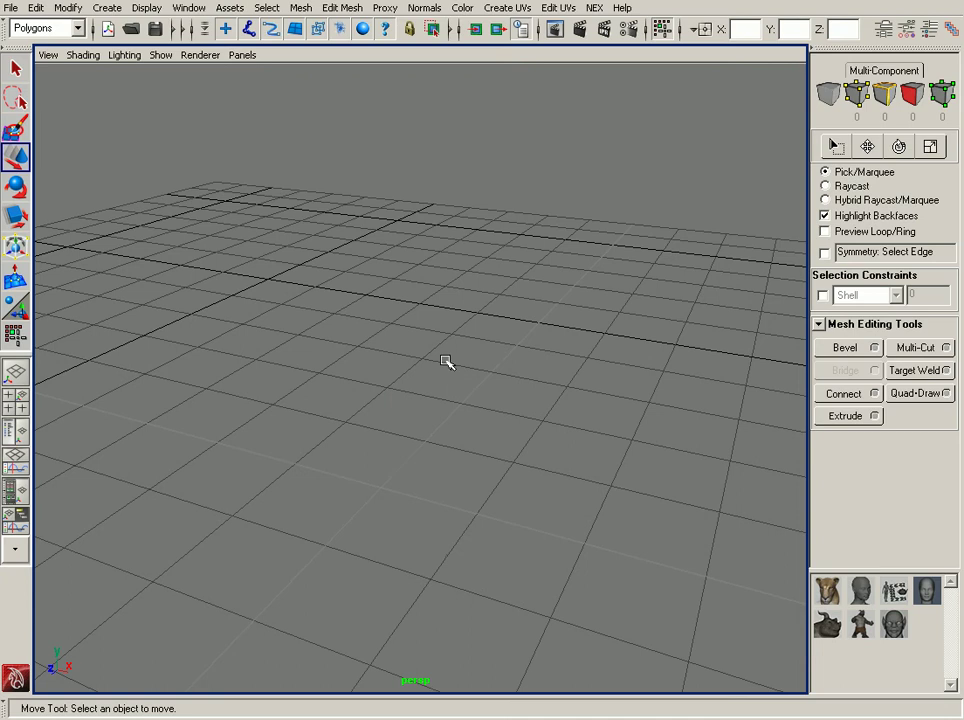
{"action": "right_click_drag", "start_coordinate": [426, 387], "coordinate": [431, 485], "text": "shift"}
{"action": "key", "text": "f"}
Remove the upper face of the newly created cube to leave it open.
{"action": "left_click_drag", "start_coordinate": [548, 352], "coordinate": [499, 364], "text": "alt"}
{"action": "right_click_drag", "start_coordinate": [499, 364], "coordinate": [462, 434]}
{"action": "left_click", "coordinate": [471, 278]}
{"action": "key", "text": "y"}
{"action": "key", "text": "Delete"}
Select the open cube's top edge on the positive X side and set its custom pivot on the bottom edge directly below.
{"action": "key", "text": "F10"}
{"action": "left_click", "coordinate": [519, 292]}
{"action": "left_click_drag", "start_coordinate": [519, 292], "coordinate": [448, 318], "text": "alt"}
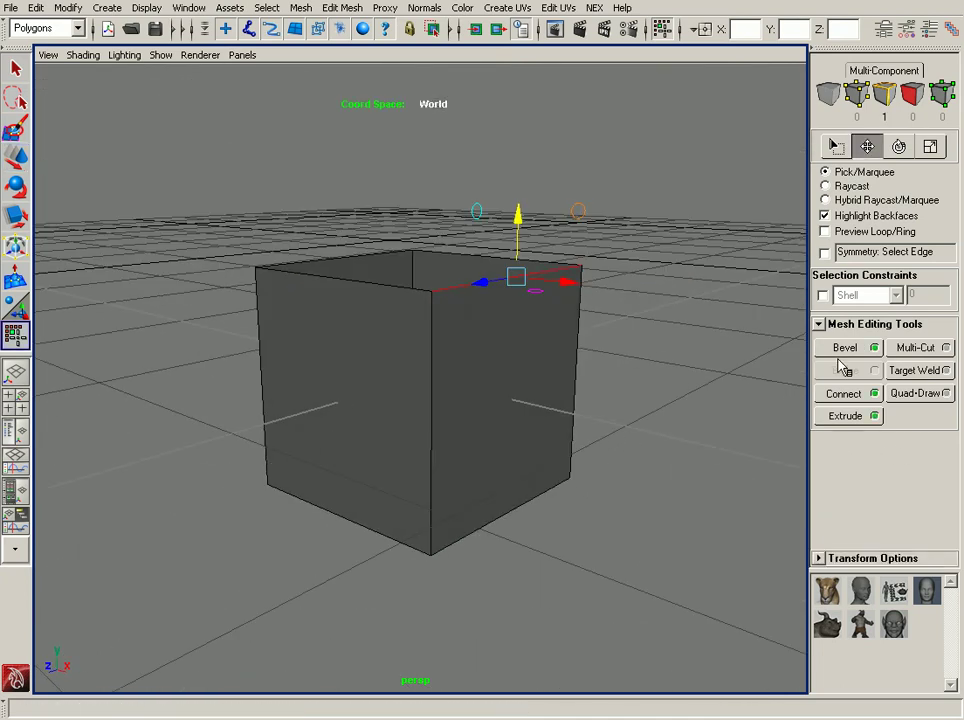
{"action": "left_click", "coordinate": [855, 559]}
{"action": "left_click", "coordinate": [871, 489]}
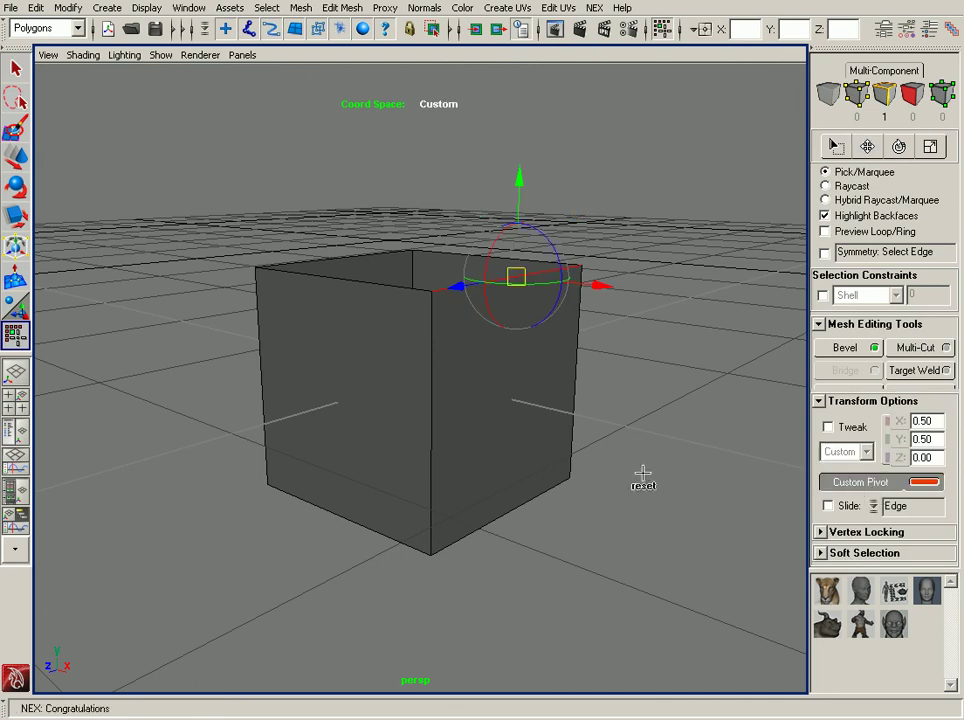
{"action": "left_click", "coordinate": [543, 495]}
{"action": "left_click_drag", "start_coordinate": [600, 542], "coordinate": [568, 533], "text": "alt"}
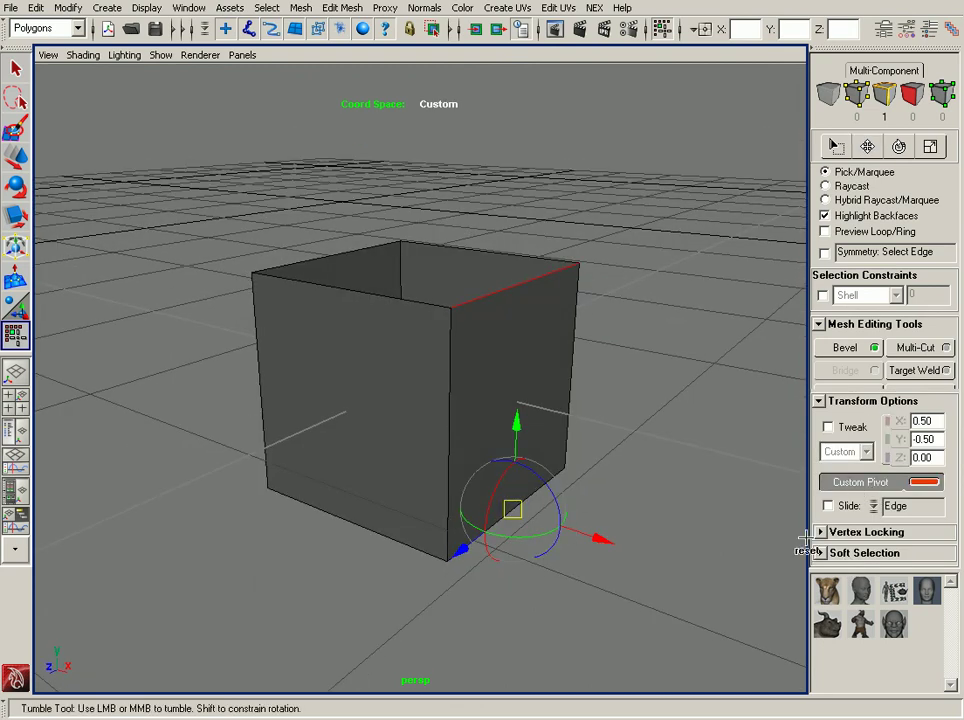
{"action": "left_click", "coordinate": [882, 487]}
Extrude the edge four times by rotating it about Z around the custom pivot, forming a strip that curls beneath the cube.
{"action": "key", "text": "e"}
{"action": "left_click_drag", "start_coordinate": [727, 488], "coordinate": [678, 434], "text": "alt"}
{"action": "left_click_drag", "start_coordinate": [543, 268], "coordinate": [590, 402], "text": "alt"}
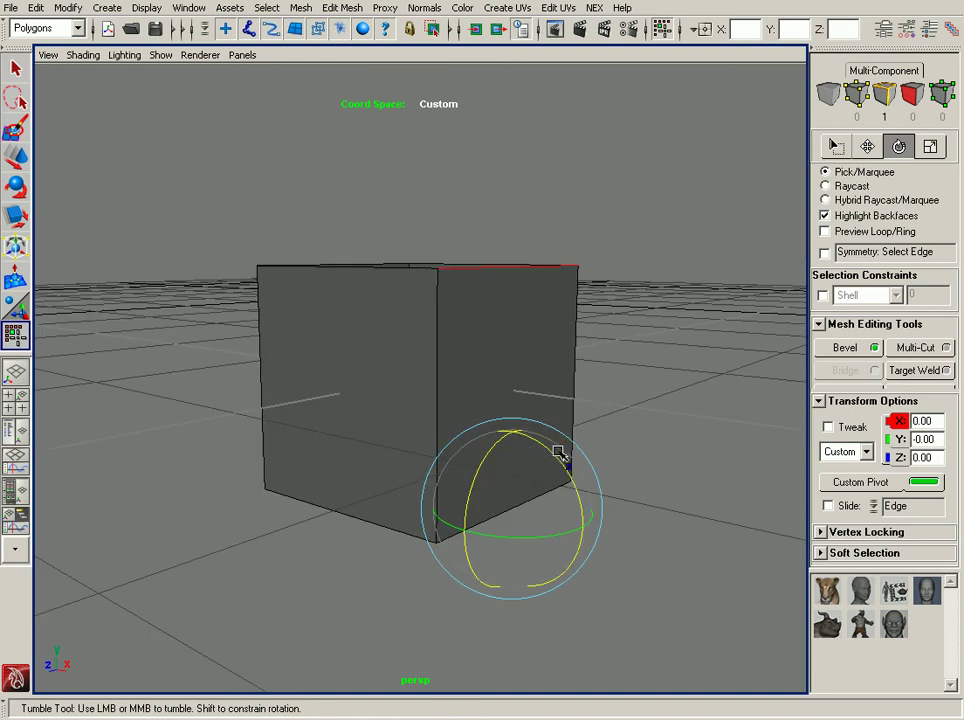
{"action": "left_click_drag", "start_coordinate": [582, 475], "coordinate": [632, 596], "text": "shift"}
{"action": "left_click_drag", "start_coordinate": [607, 437], "coordinate": [480, 467], "text": "alt"}
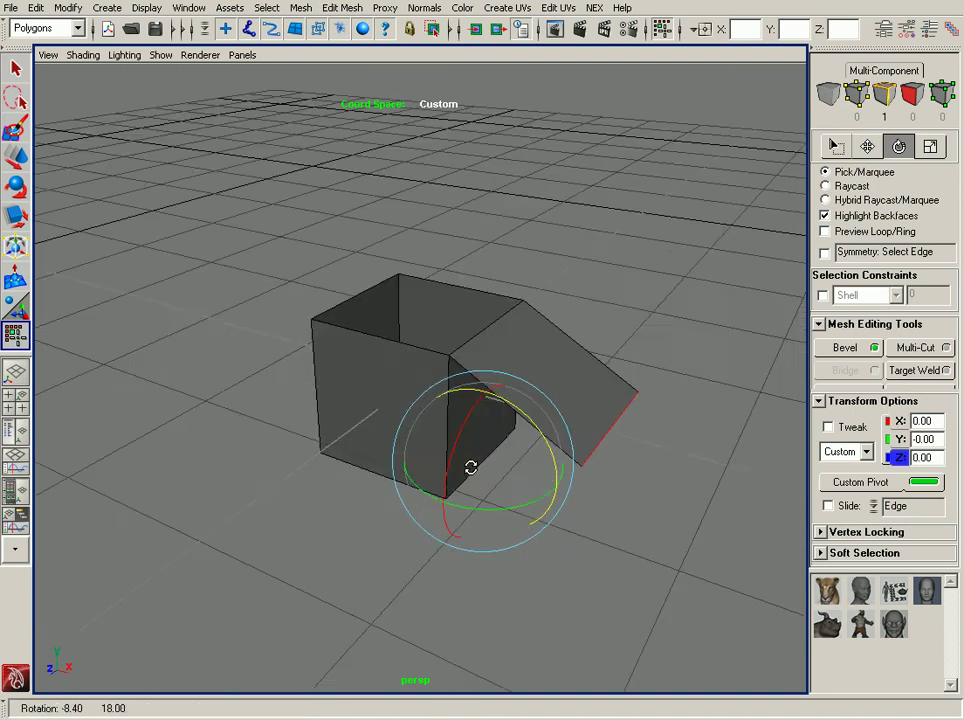
{"action": "left_click_drag", "start_coordinate": [544, 435], "coordinate": [566, 634], "text": "shift"}
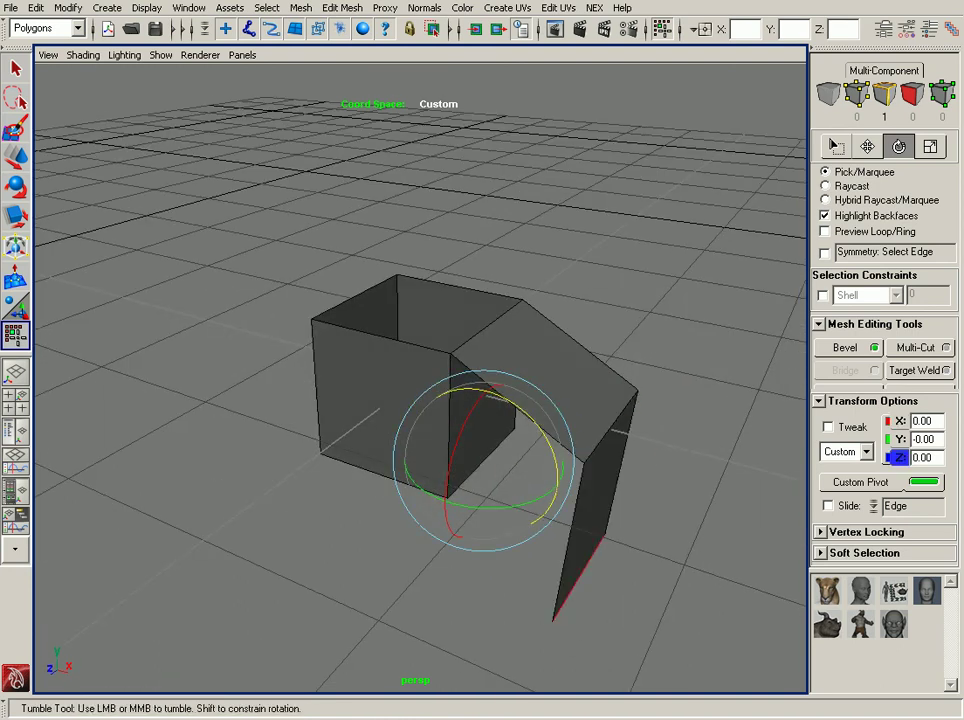
{"action": "left_click_drag", "start_coordinate": [529, 417], "coordinate": [584, 638], "text": "shift"}
{"action": "left_click_drag", "start_coordinate": [549, 438], "coordinate": [553, 523], "text": "shift"}
Switch to the Move tool and inspect the curled strip around the custom pivot.
{"action": "left_click_drag", "start_coordinate": [558, 503], "coordinate": [565, 460], "text": "alt"}
{"action": "key", "text": "w"}
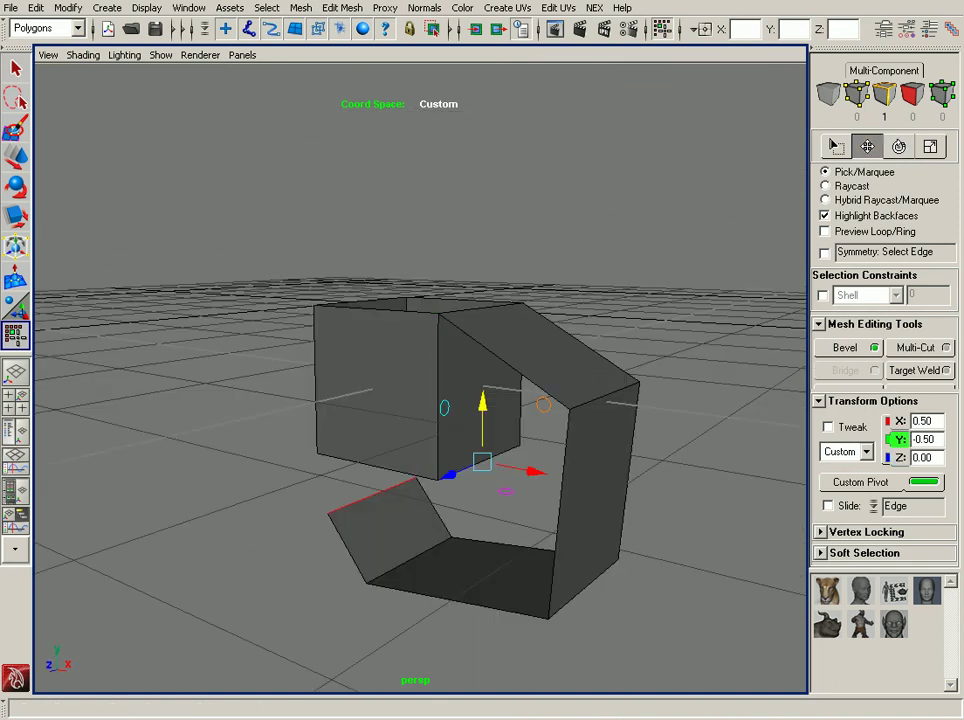
{"action": "left_click_drag", "start_coordinate": [557, 334], "coordinate": [549, 329], "text": "alt"}
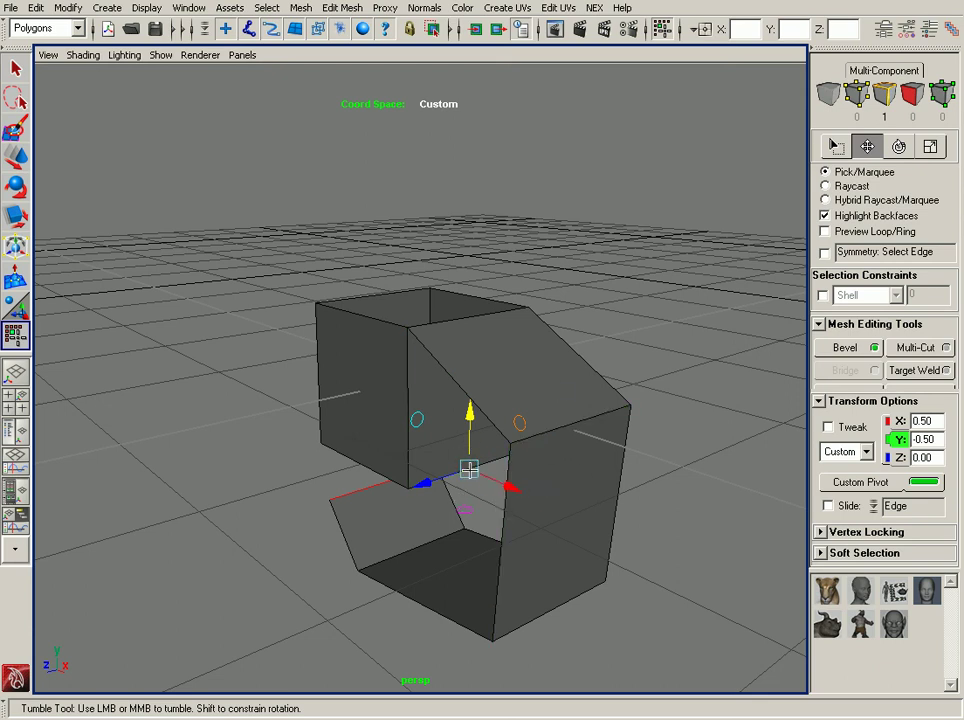
{"action": "left_click_drag", "start_coordinate": [476, 472], "coordinate": [431, 430], "text": "alt"}
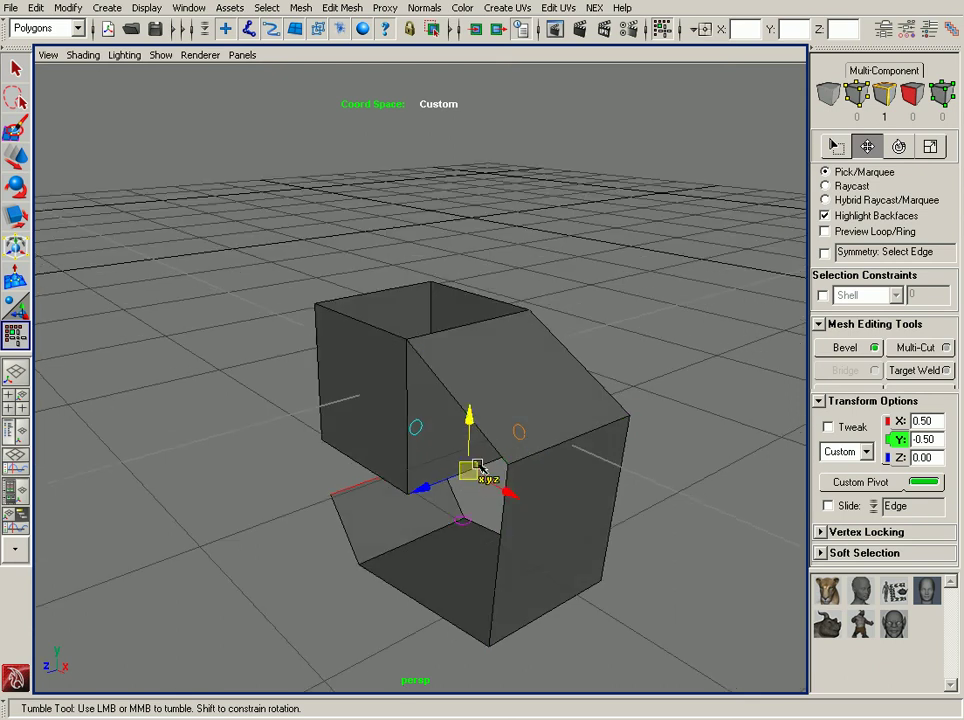